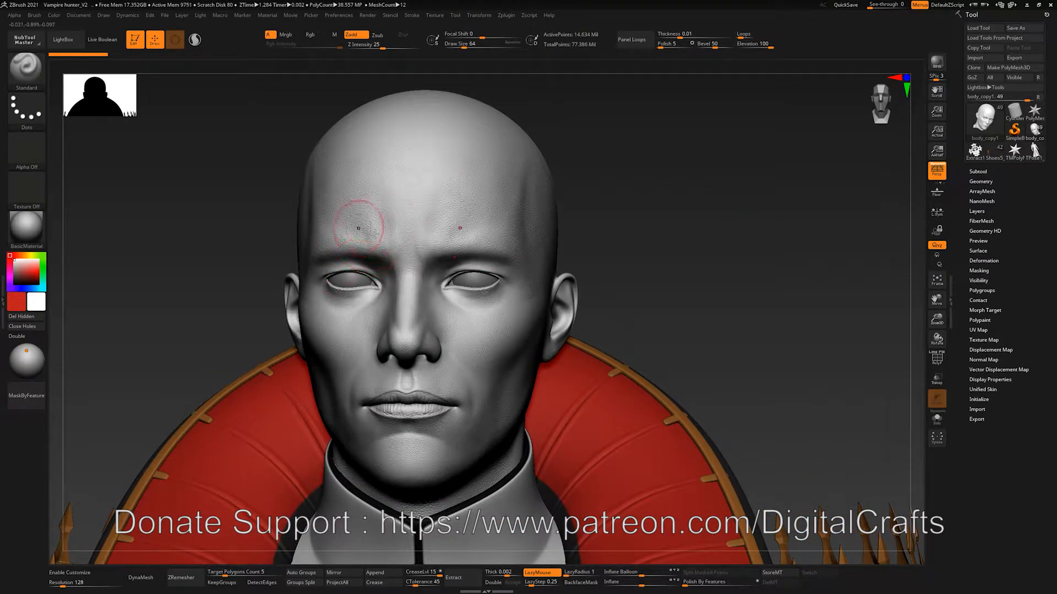
- Set the Standard brush's stroke type to Spray
alt+drag(194, 242, 94, 150)
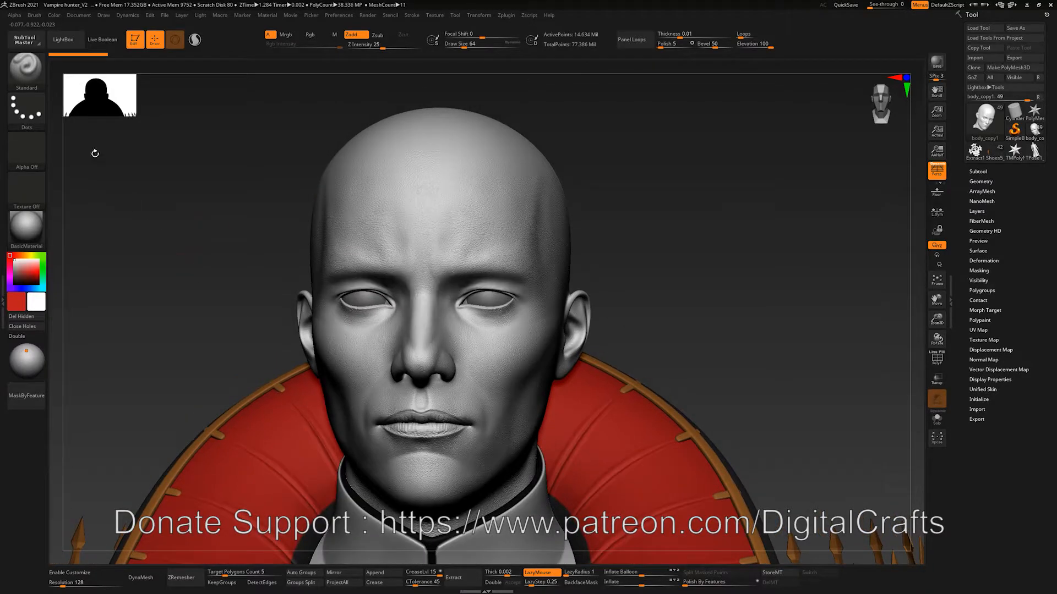
click(26, 110)
click(235, 118)
alt+drag(118, 227, 82, 237)
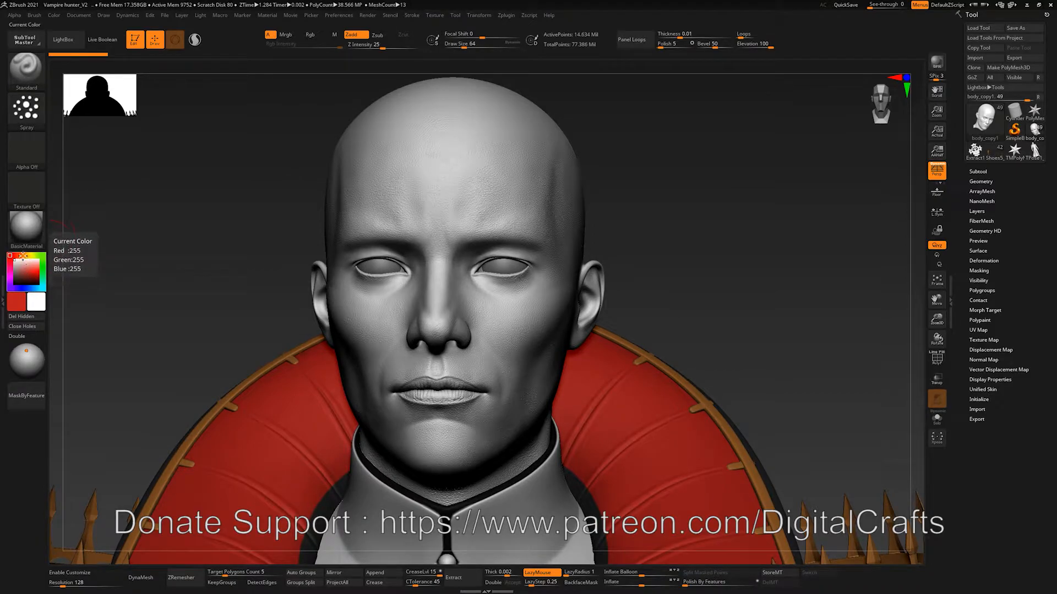
- Choose a tan skin colour (R 187, G 155, B 110) and fill the whole body object with it
click(25, 269)
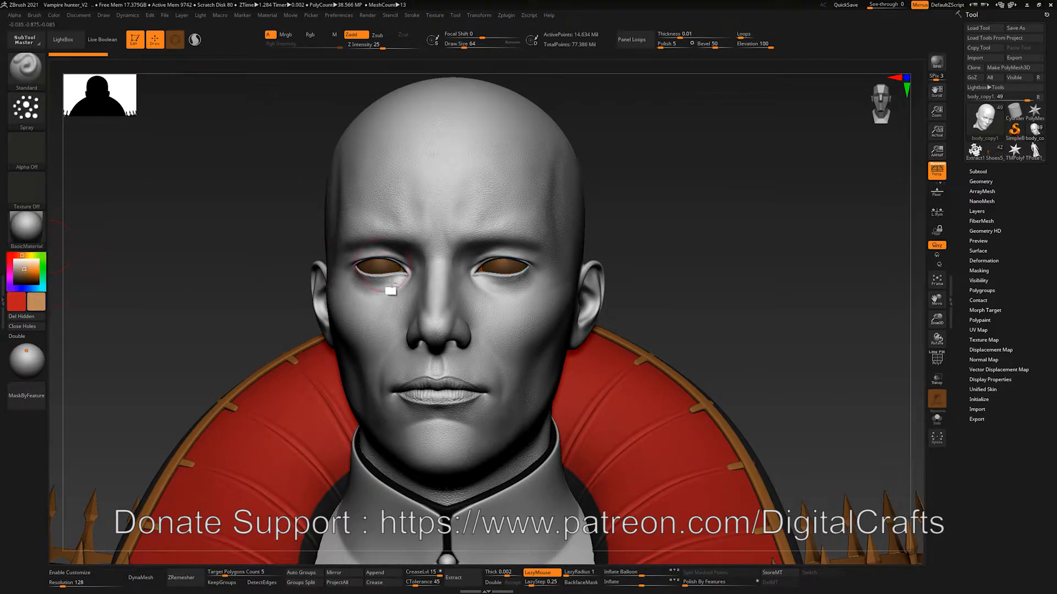
key(shift)
mouse_move(248, 253)
shift+mouse_down()
mouse_move(257, 257)
mouse_move(216, 241)
shift+mouse_up()
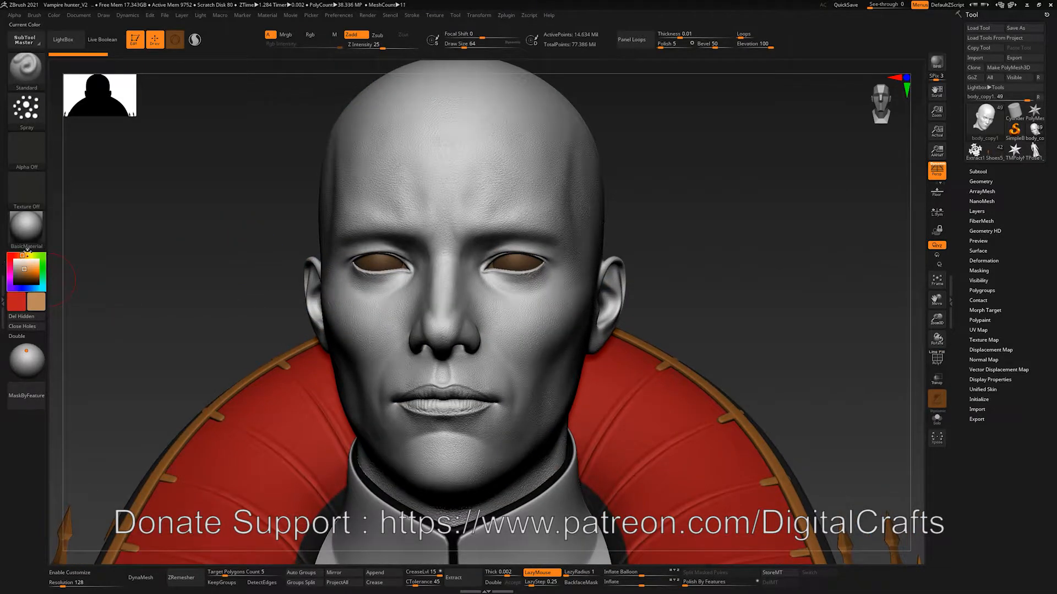
click(54, 15)
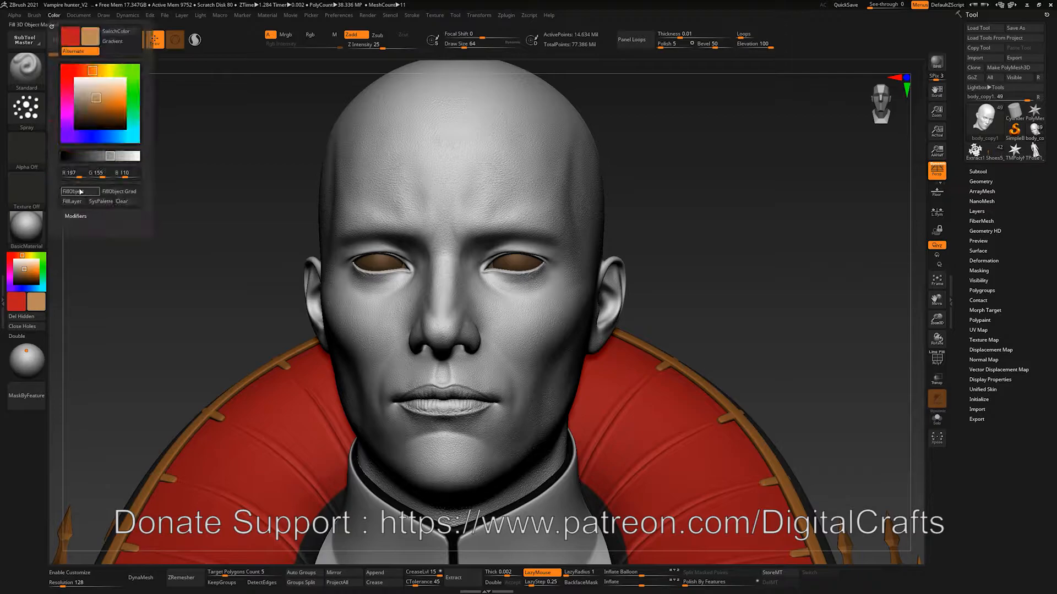
click(81, 192)
alt+drag(196, 262, 199, 219)
mouse_move(192, 285)
alt+mouse_down()
mouse_move(197, 261)
mouse_move(177, 243)
alt+mouse_up()
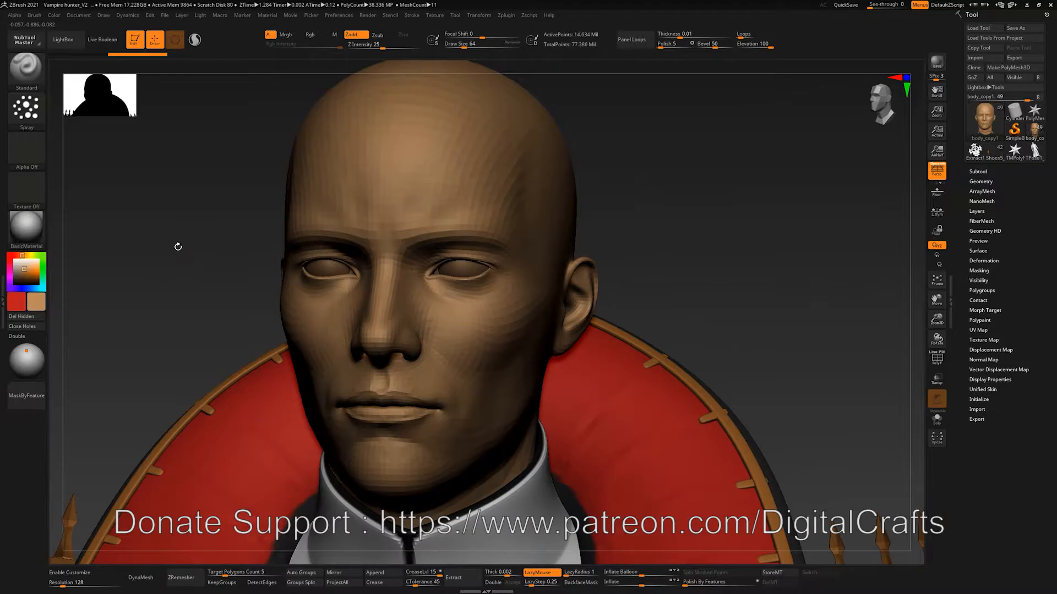
- Isolate the body_copy1 subtool by hiding all other subtools
key(shift)
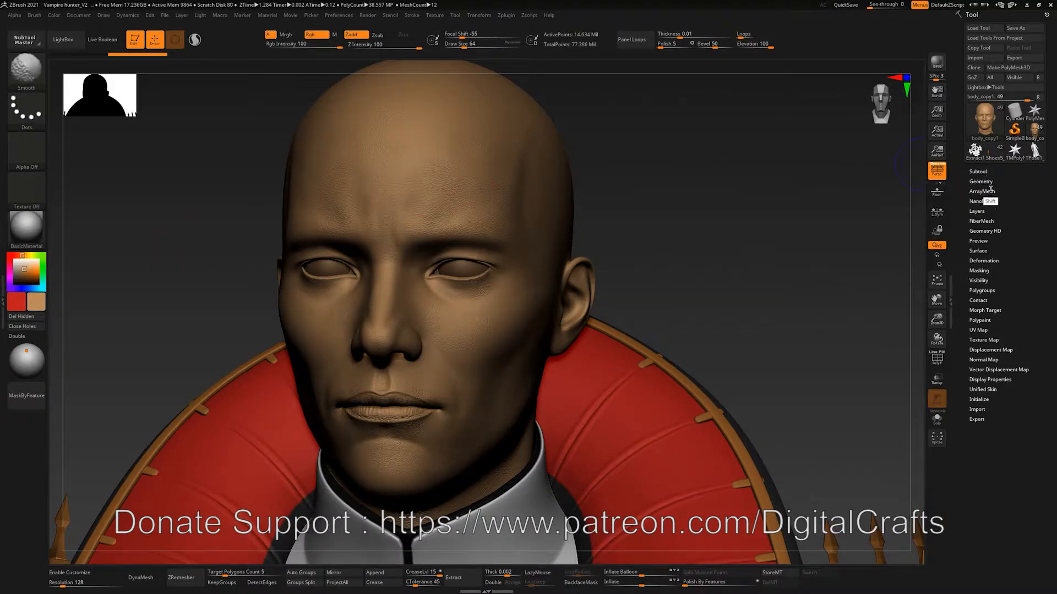
click(985, 171)
shift+click(1040, 190)
drag(818, 245, 743, 255)
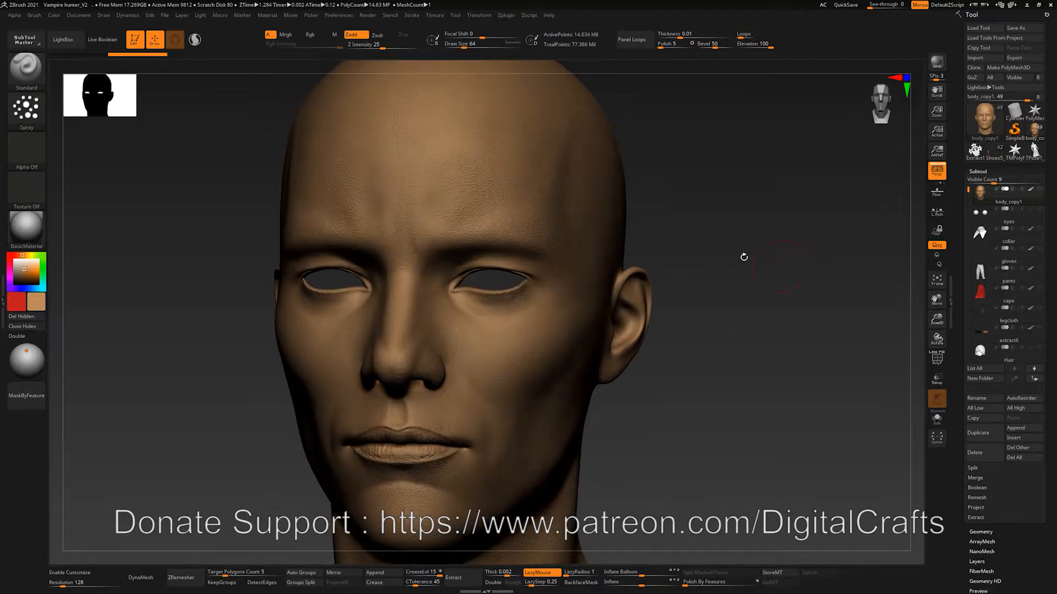
- Change the head's material to SkinShade4
click(27, 225)
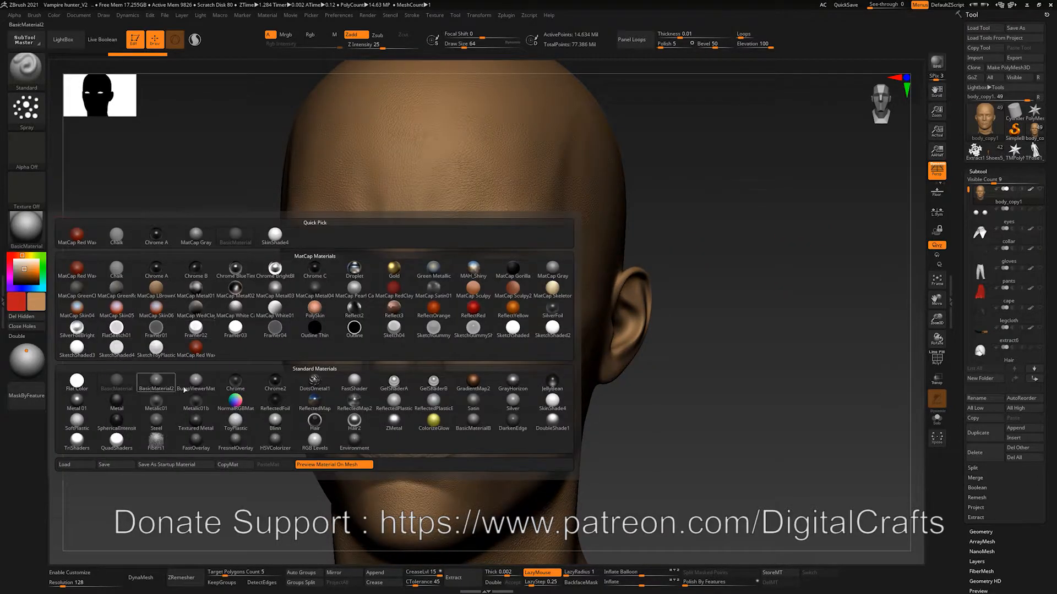
click(552, 401)
drag(741, 304, 262, 330)
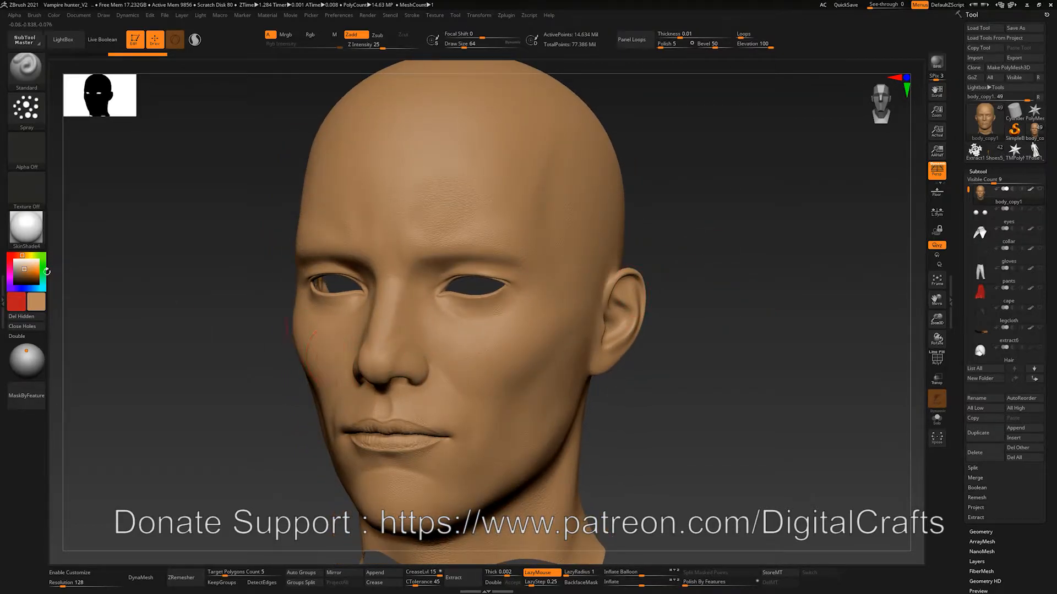
drag(204, 325, 227, 344)
mouse_move(702, 228)
alt+mouse_down()
mouse_move(710, 207)
mouse_move(710, 230)
alt+mouse_up()
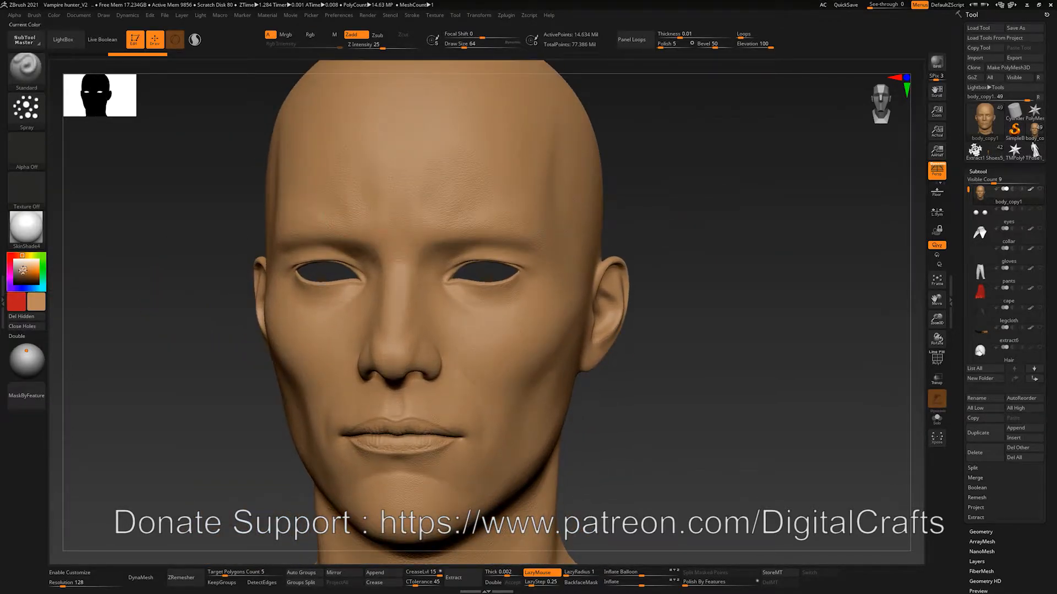
- Make red the active colour and set the brush's draw size to 83
key(v)
drag(661, 405, 629, 373)
key(s)
- Undo a raised test stroke on the cheek, turn off Zadd and enable Rgb so the brush only paints colour
mouse_move(499, 334)
mouse_down()
mouse_move(509, 334)
mouse_move(501, 341)
mouse_up()
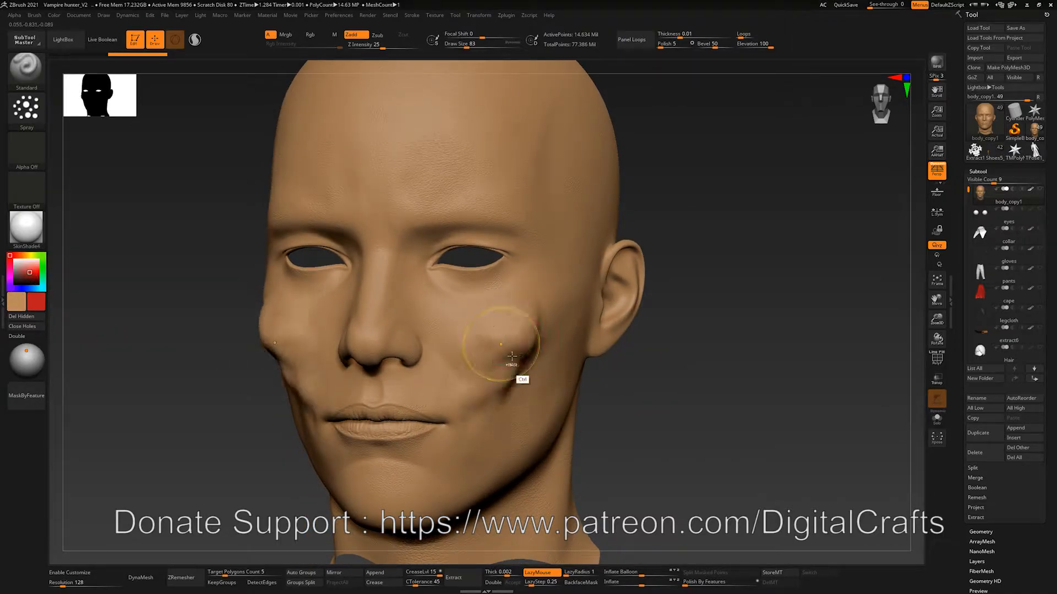
key(ctrl+z)
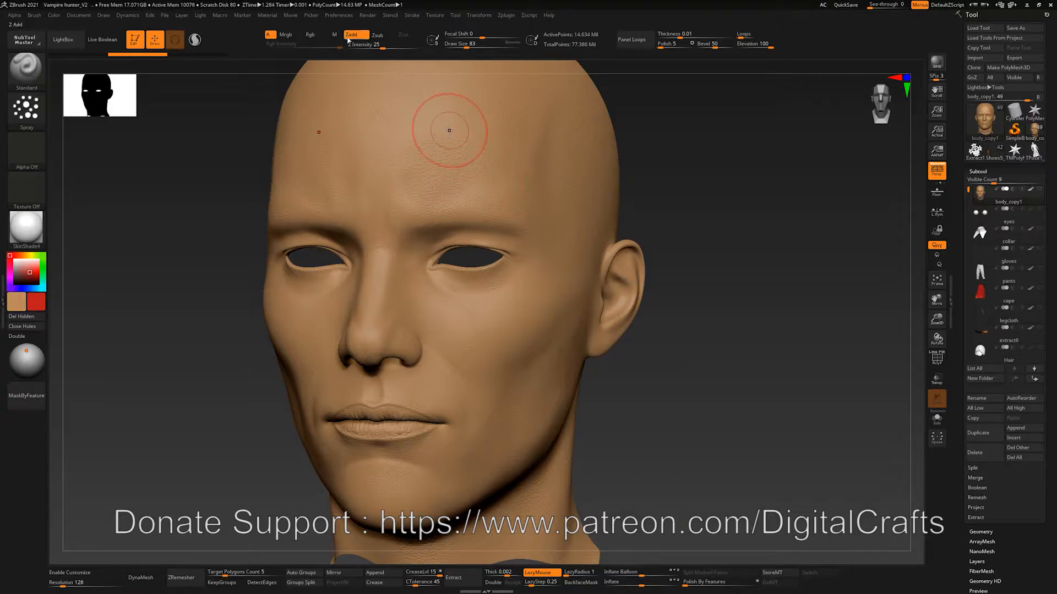
click(350, 37)
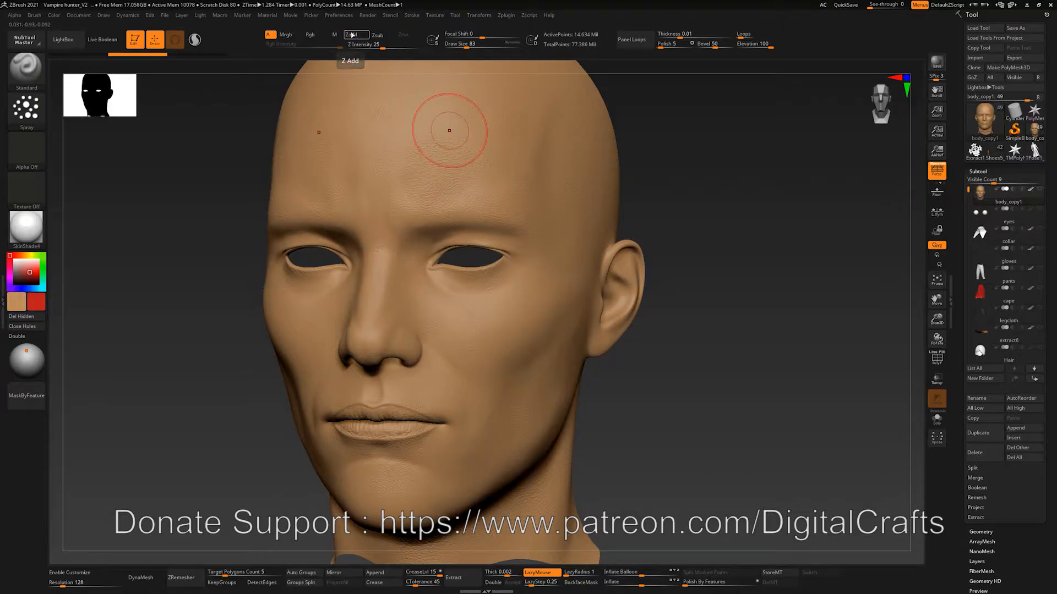
click(310, 35)
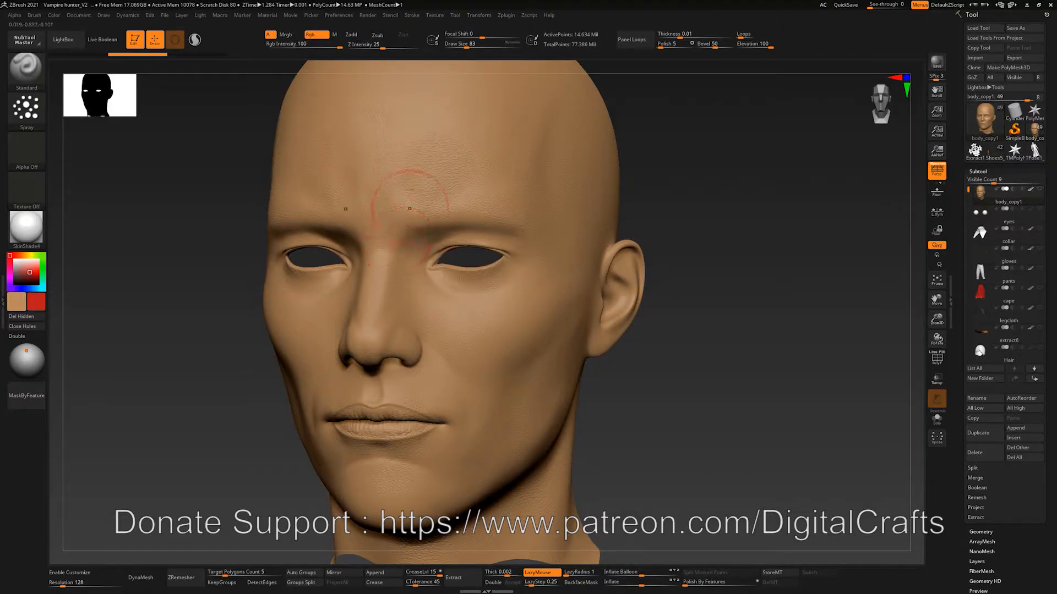
- Try painting the cheeks red with the Spray stroke and undo the paint
mouse_move(495, 317)
mouse_down()
mouse_move(512, 331)
mouse_move(550, 313)
mouse_move(495, 407)
mouse_move(495, 317)
mouse_move(555, 367)
mouse_move(495, 317)
mouse_up()
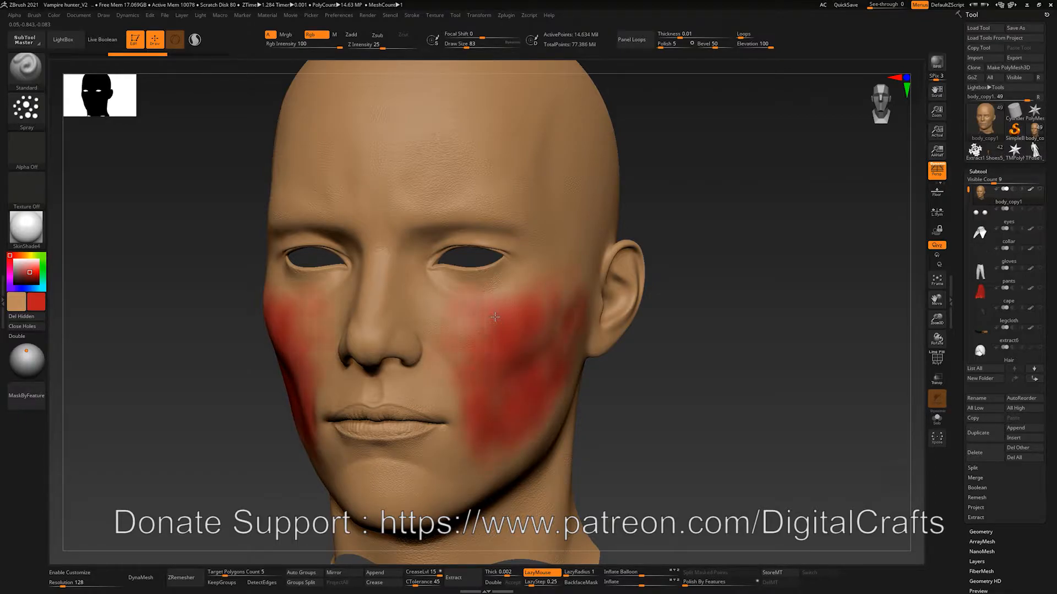
drag(644, 420, 604, 364)
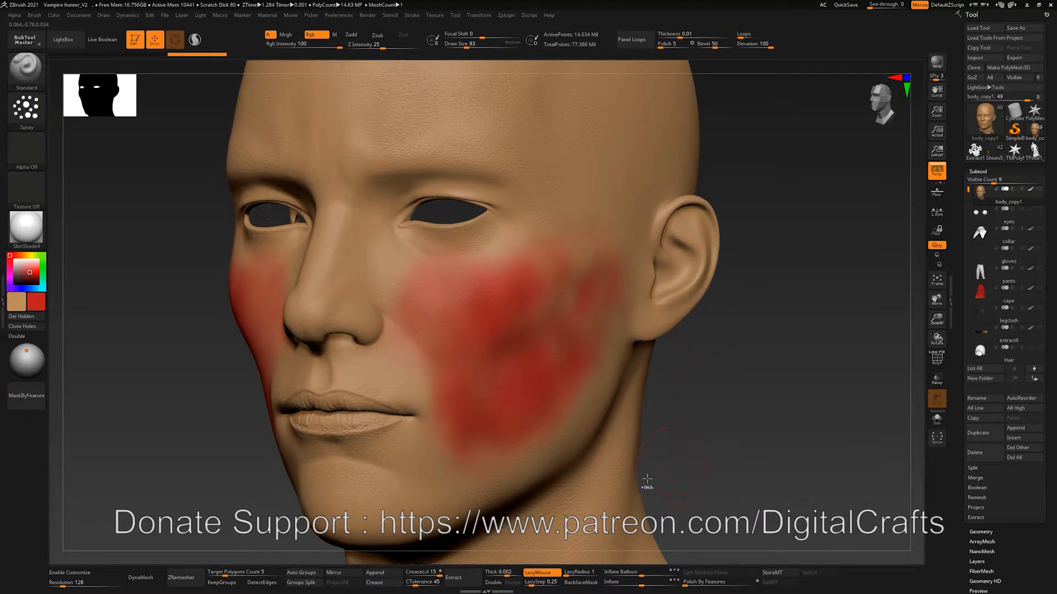
key(ctrl)
key(ctrl+z)
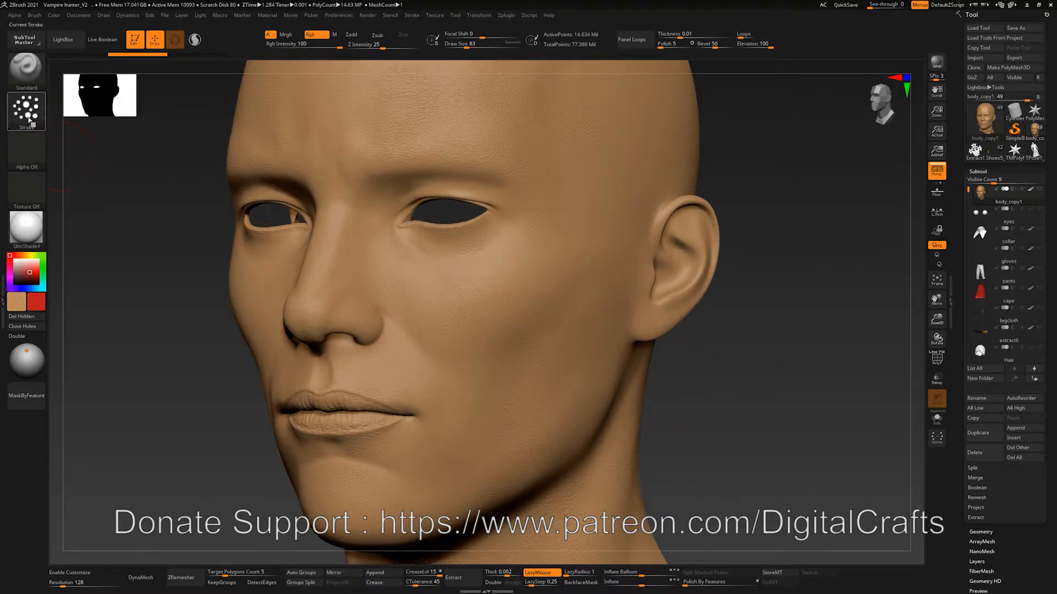
- Switch the stroke type to Color Spray, test red strokes on the cheek at draw size 128, and undo them
click(26, 109)
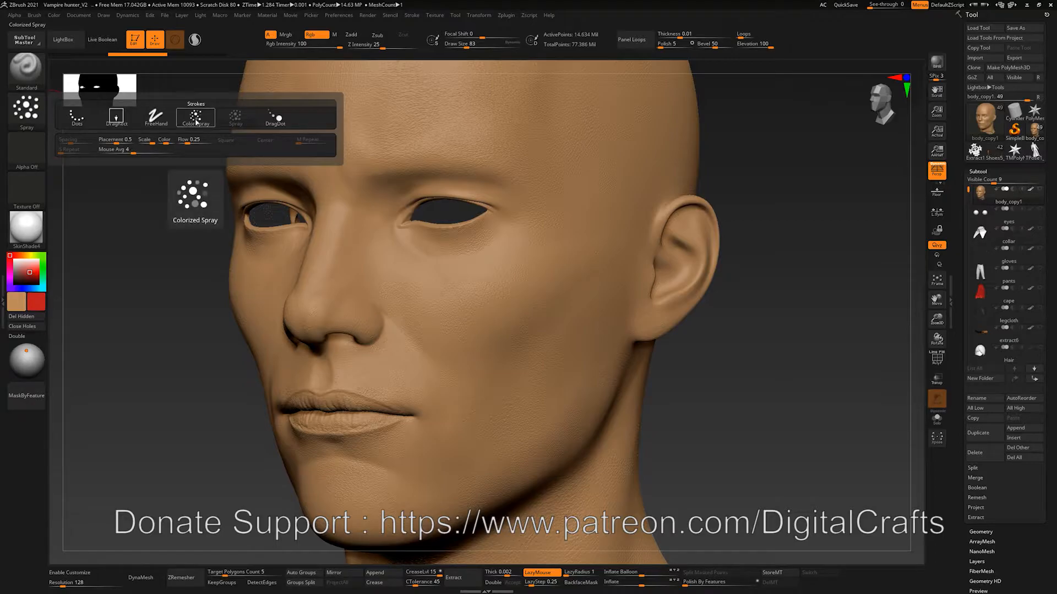
click(196, 122)
mouse_move(471, 319)
mouse_down()
mouse_move(473, 369)
mouse_move(547, 286)
mouse_move(550, 330)
mouse_move(517, 336)
mouse_up()
key(s)
mouse_move(446, 342)
mouse_down()
mouse_move(514, 354)
mouse_move(583, 319)
mouse_move(567, 364)
mouse_move(448, 343)
mouse_move(496, 409)
mouse_up()
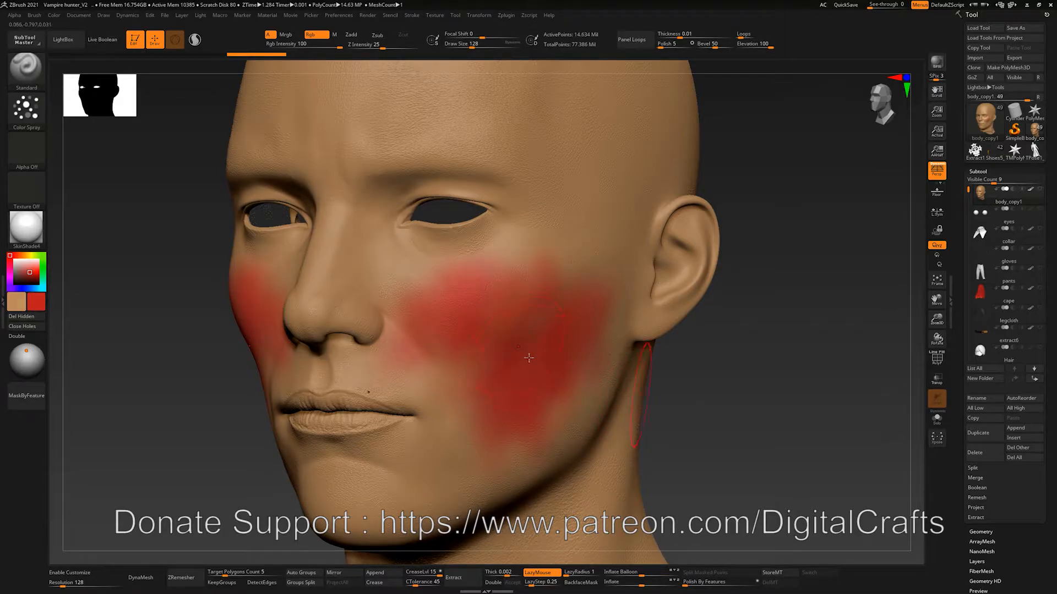
key(ctrl+z)
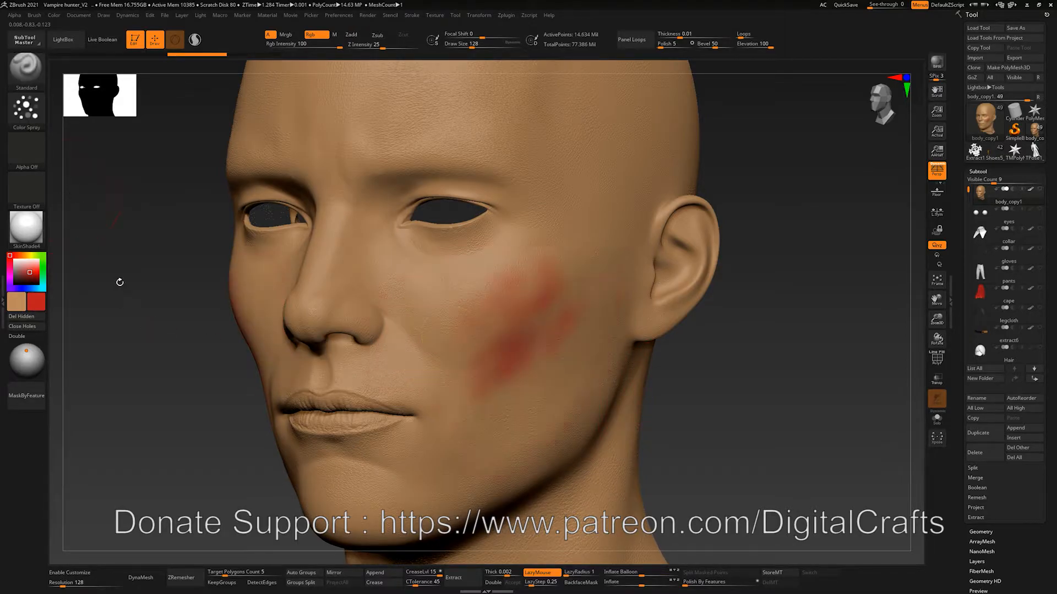
key(ctrl+z)
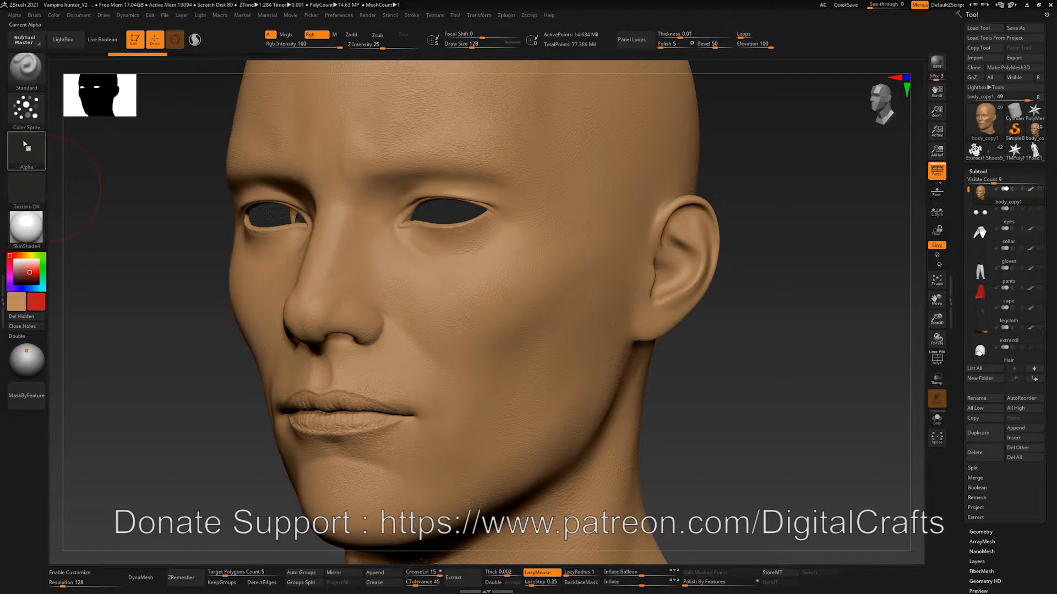
- Try two more red Color Spray strokes on the cheeks and undo both
click(31, 122)
mouse_move(484, 341)
mouse_down()
mouse_move(509, 286)
mouse_move(501, 385)
mouse_move(614, 270)
mouse_move(484, 340)
mouse_move(504, 465)
mouse_up()
drag(670, 432, 638, 396)
key(ctrl)
key(ctrl+z)
click(36, 109)
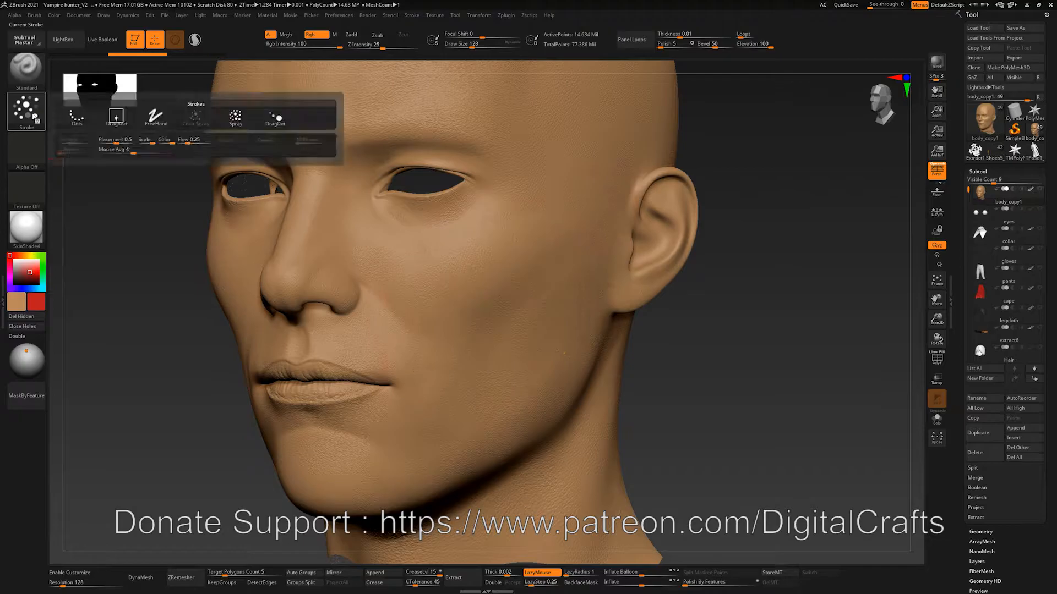
click(41, 114)
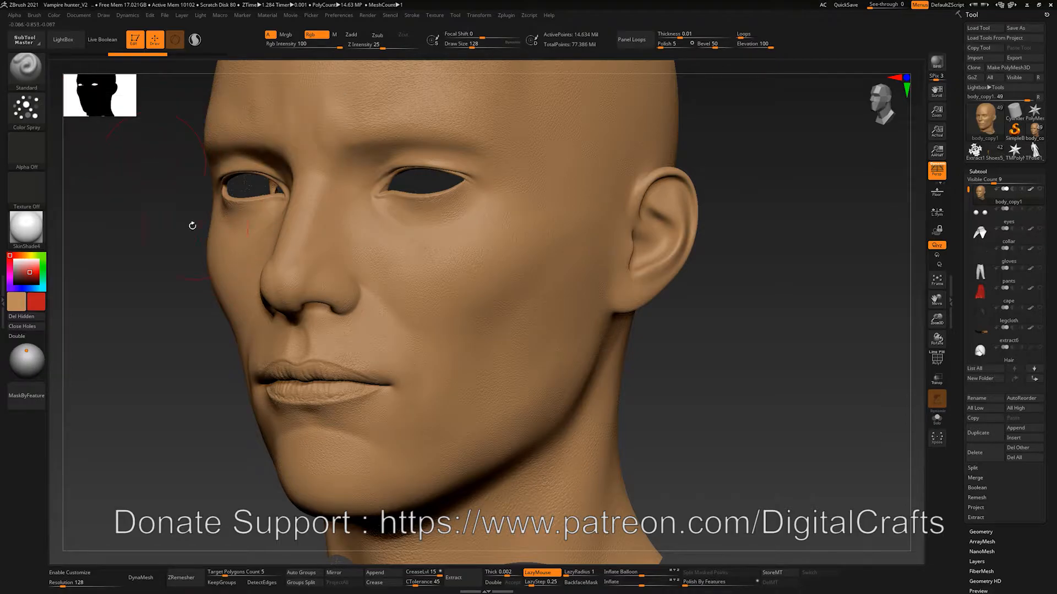
click(33, 110)
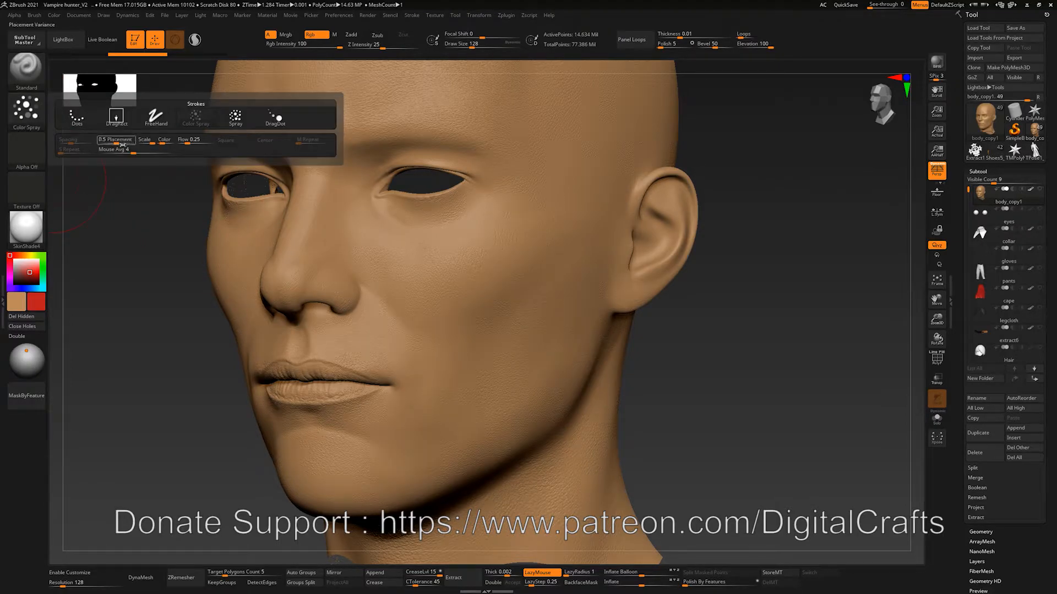
mouse_move(459, 314)
mouse_down()
mouse_move(448, 336)
mouse_move(463, 330)
mouse_move(451, 259)
mouse_move(448, 337)
mouse_up()
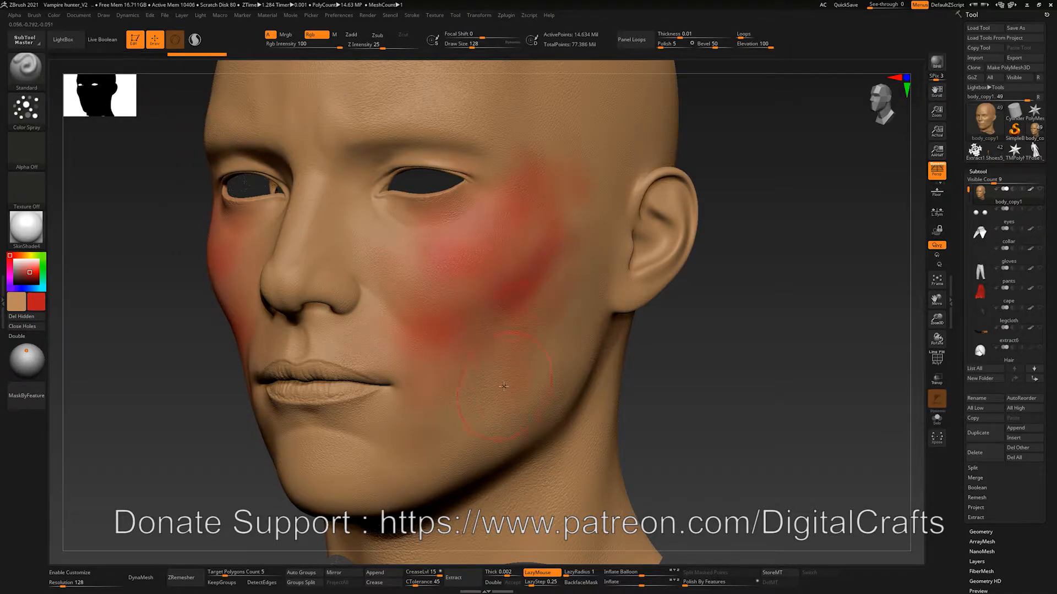
key(ctrl+z)
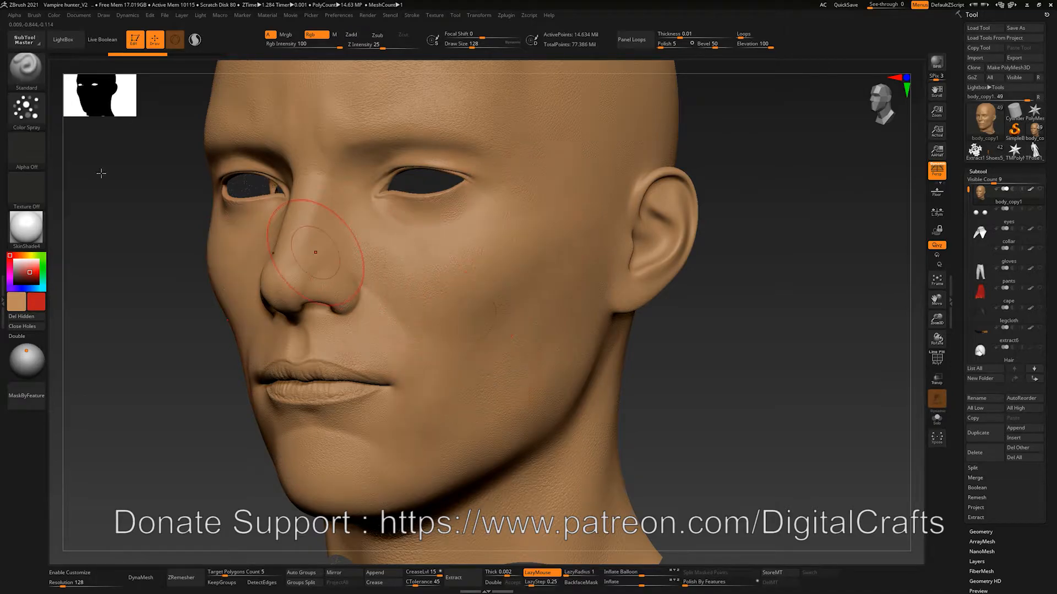
- Set the Color Spray placement variance to about 0.67 and the draw size to 87
click(26, 109)
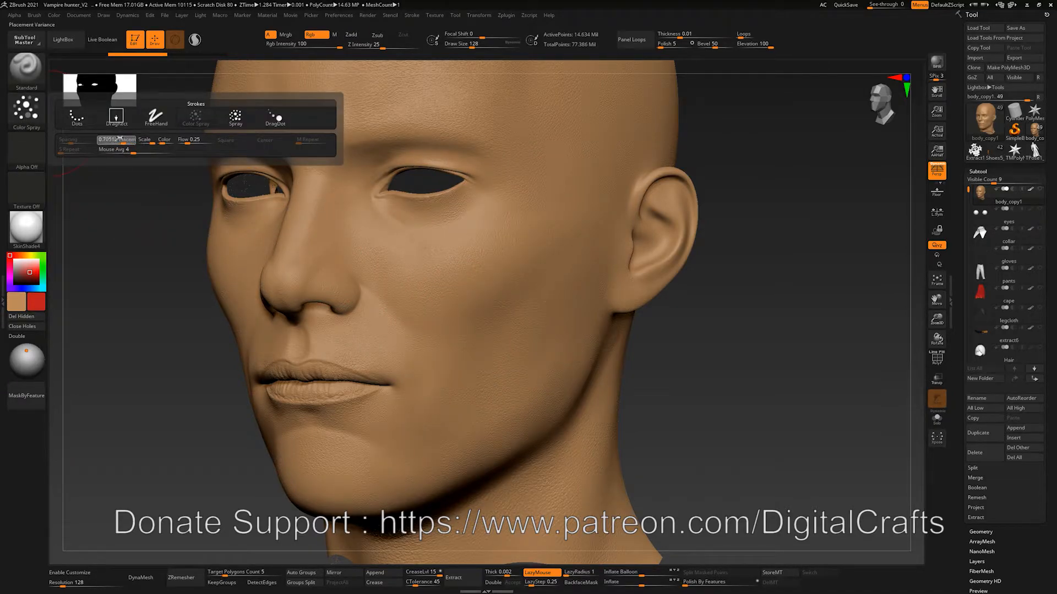
click(25, 108)
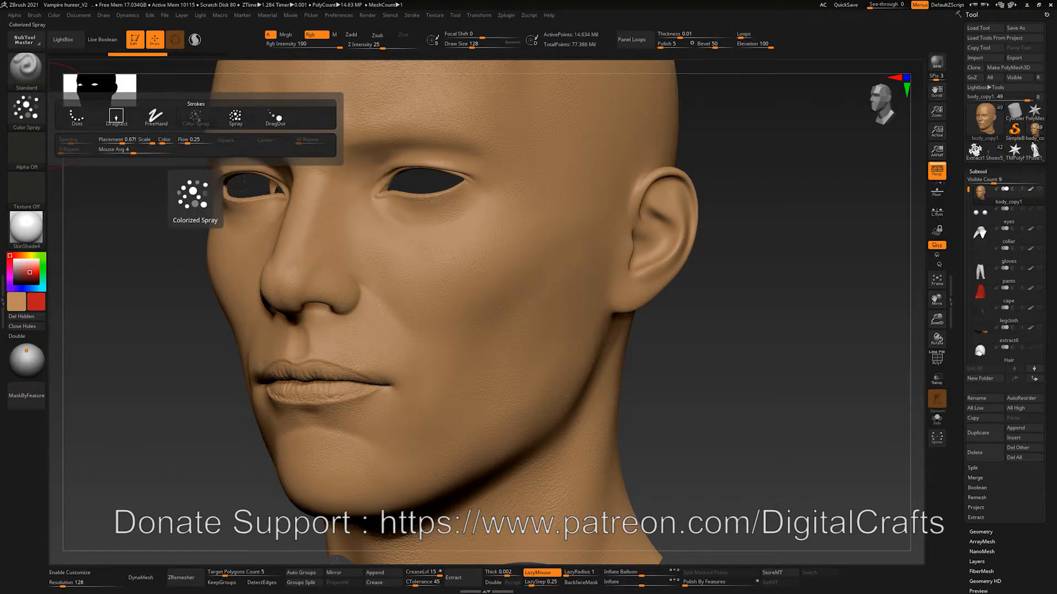
alt+drag(153, 250, 153, 241)
key(s)
mouse_move(161, 303)
alt+mouse_down()
mouse_move(163, 282)
mouse_move(146, 281)
mouse_move(140, 253)
mouse_move(149, 242)
alt+mouse_up()
- Assign Alpha 07 to the painting brush
click(26, 150)
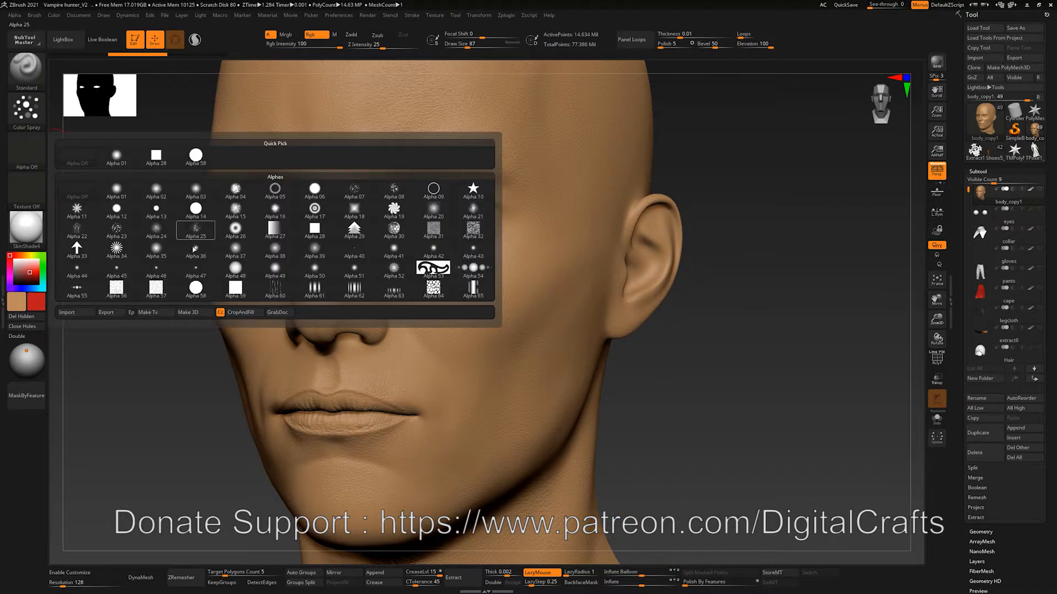
click(27, 151)
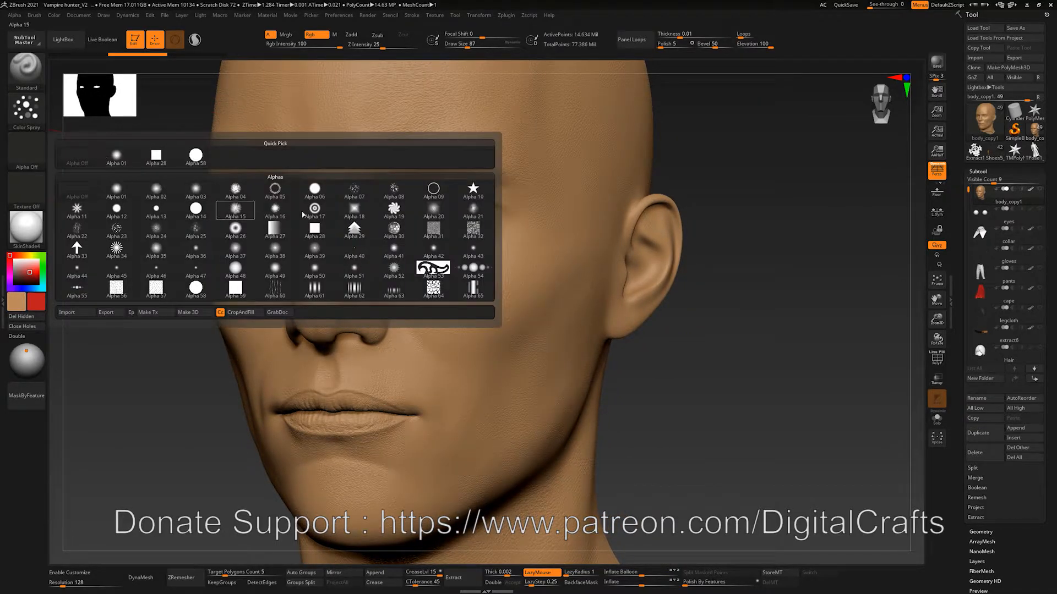
click(357, 196)
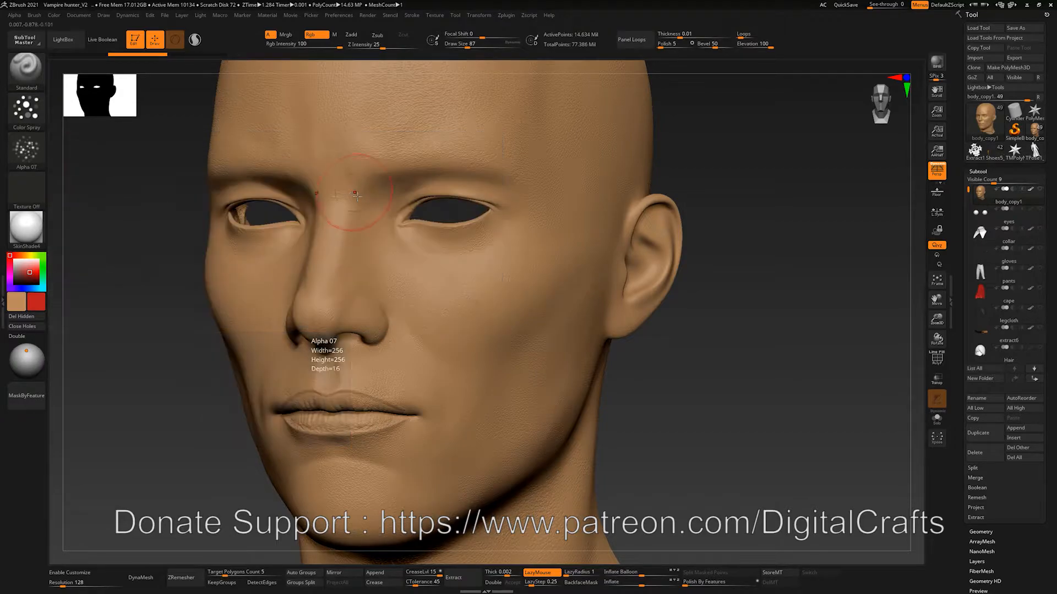
- Paint a soft red blush patch on both cheeks with the textured Color Spray brush
mouse_move(641, 396)
mouse_down()
mouse_move(619, 369)
mouse_move(465, 304)
mouse_up()
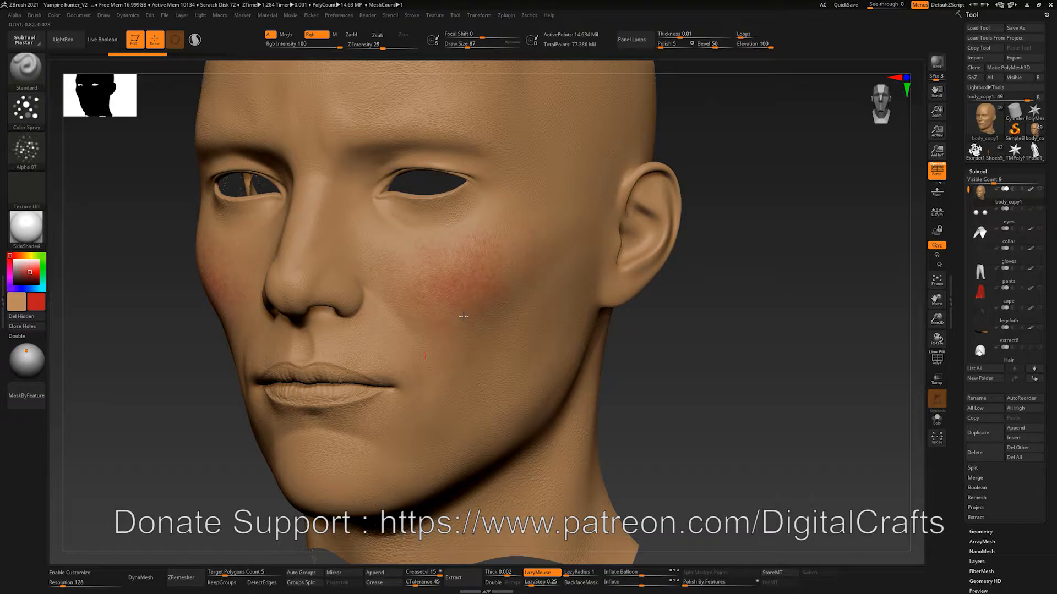
mouse_move(686, 377)
alt+mouse_down()
mouse_move(635, 315)
mouse_move(651, 339)
mouse_move(610, 331)
alt+mouse_up()
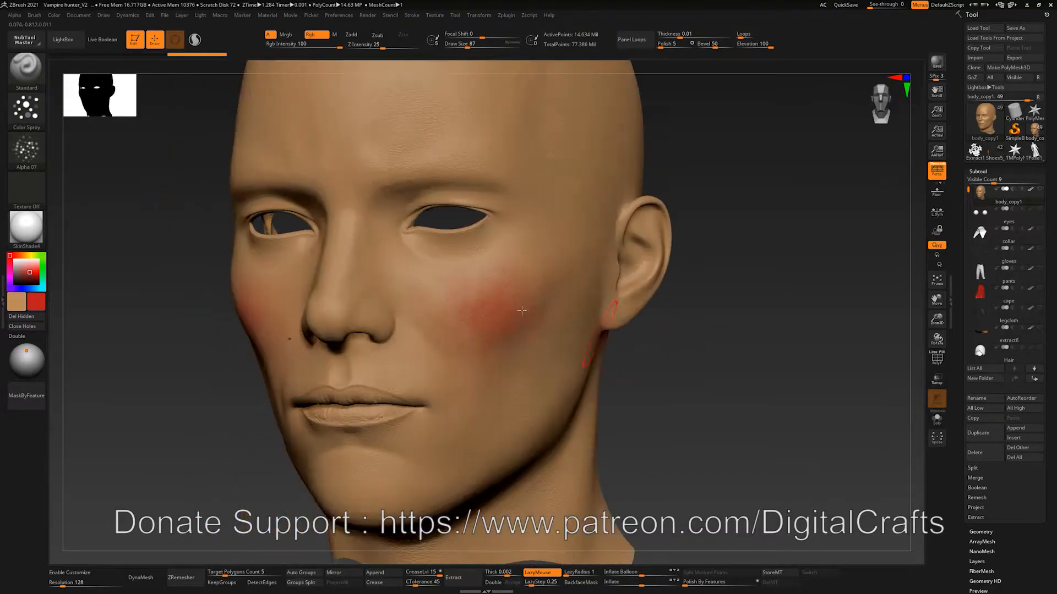
key(ctrl)
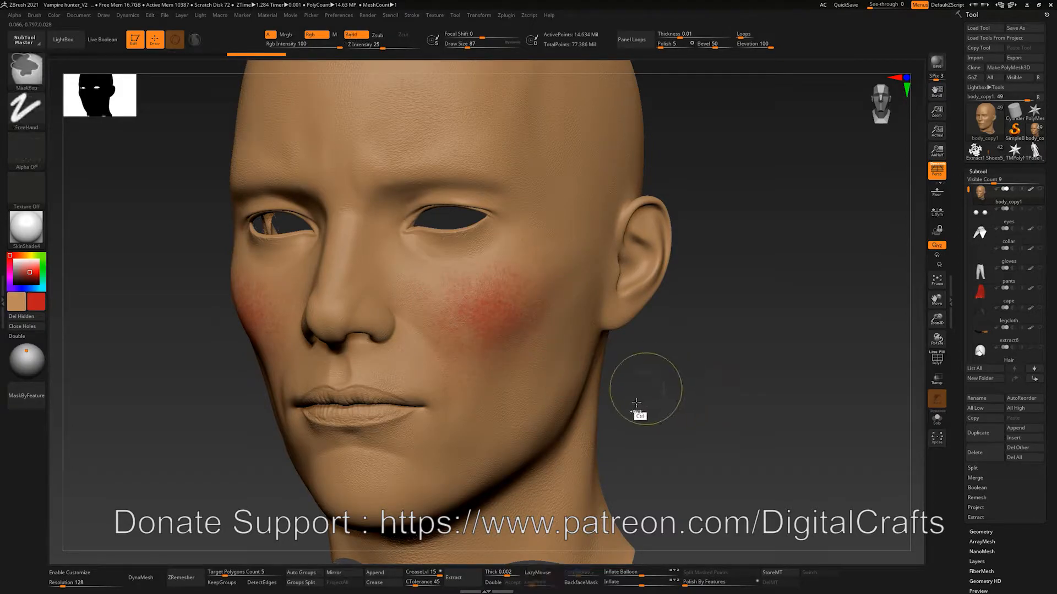
- Enlarge the red blush on the cheeks with the Color Spray brush at draw size 104
mouse_move(651, 385)
mouse_down()
mouse_move(639, 370)
mouse_move(668, 373)
mouse_move(656, 369)
mouse_up()
key(s)
click(450, 302)
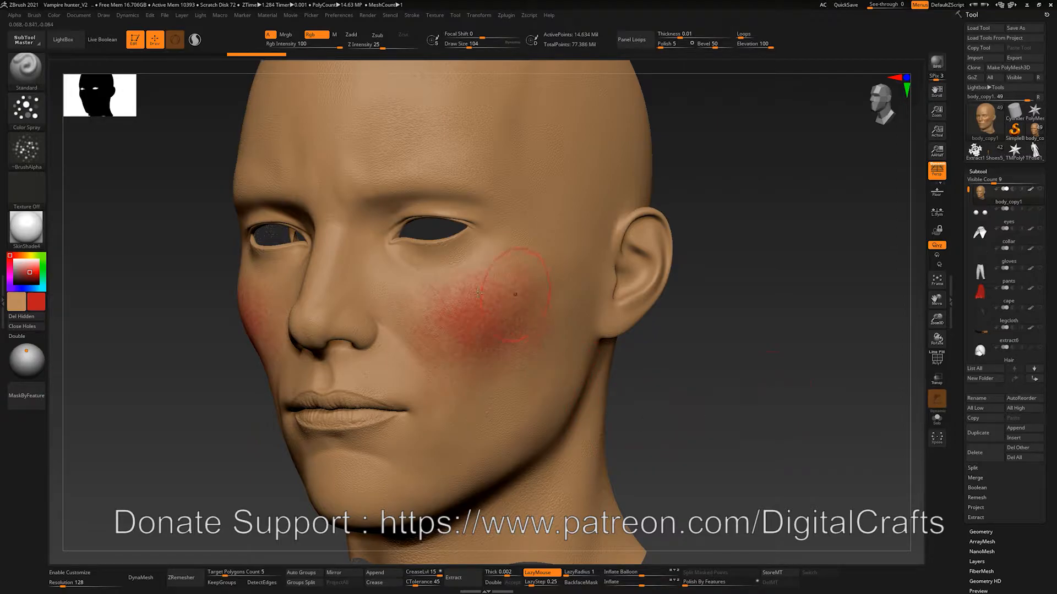
drag(481, 292, 492, 316)
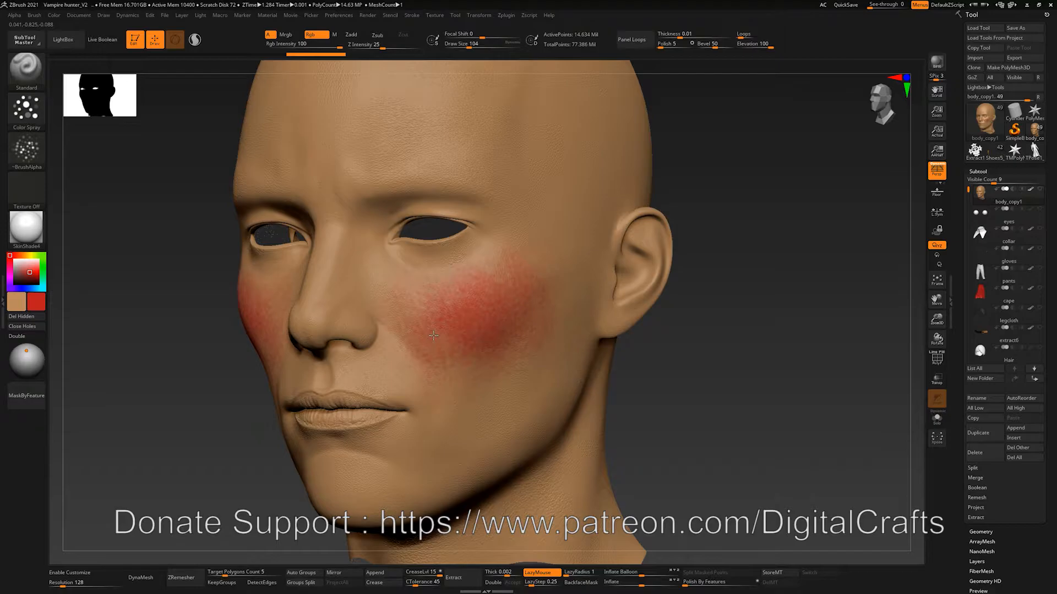
- Lower the head to subdivision level 6 and extend the red cheek blush toward the ears
click(1013, 531)
key(shift+d)
click(1019, 523)
alt+drag(693, 402, 712, 399)
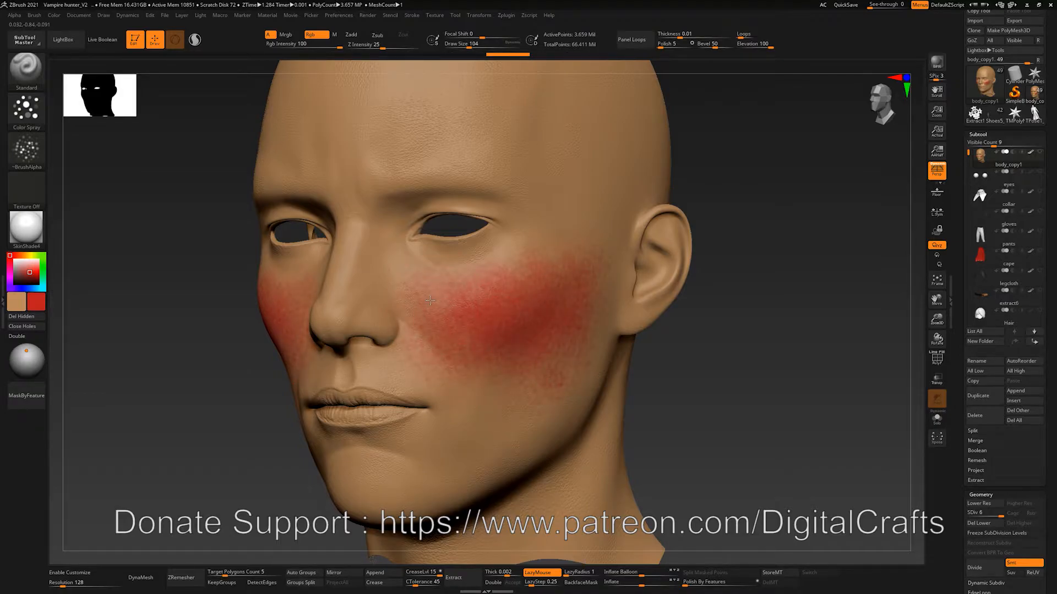
drag(688, 385, 633, 374)
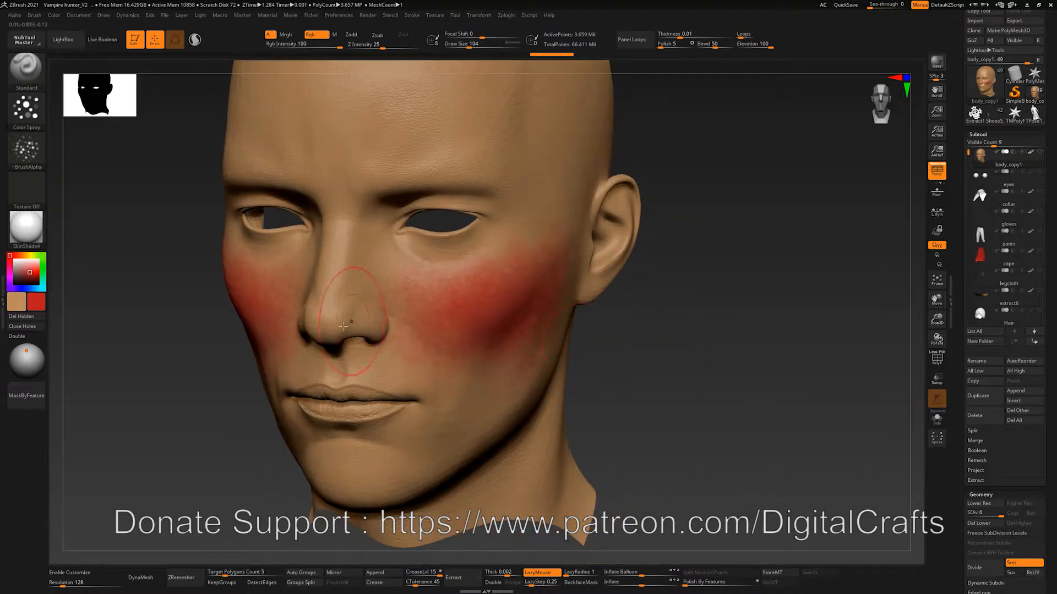
- Paint red over the tip and wings of the nose, reducing the draw size to 68
mouse_move(322, 341)
mouse_down()
mouse_move(346, 314)
mouse_move(354, 326)
mouse_up()
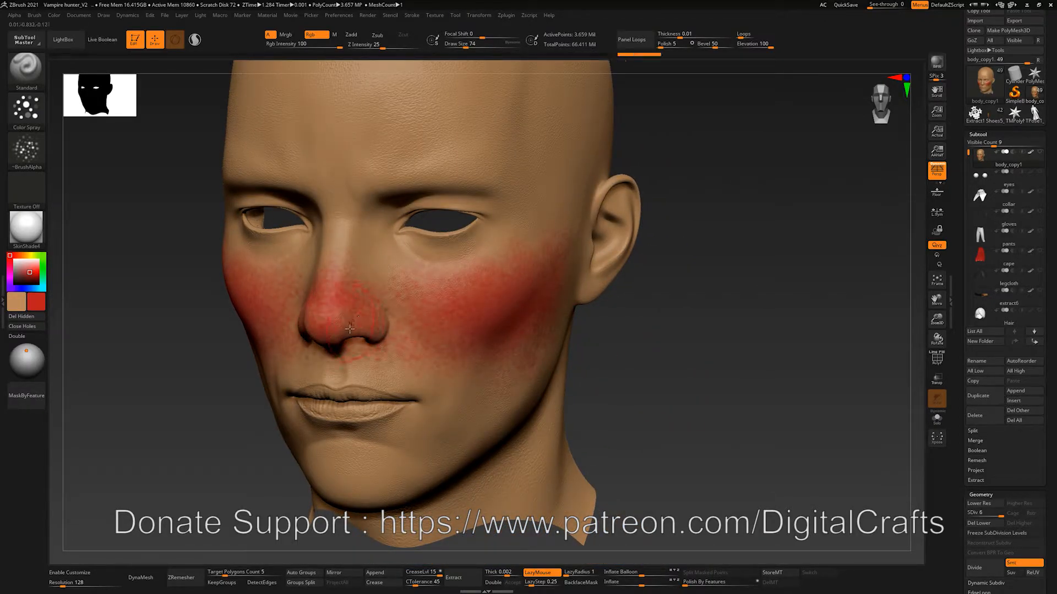
key(s)
key(s)
click(333, 340)
- Spread light red mottling between the nose and cheeks and around the eye rims at draw size 68
drag(654, 361, 626, 353)
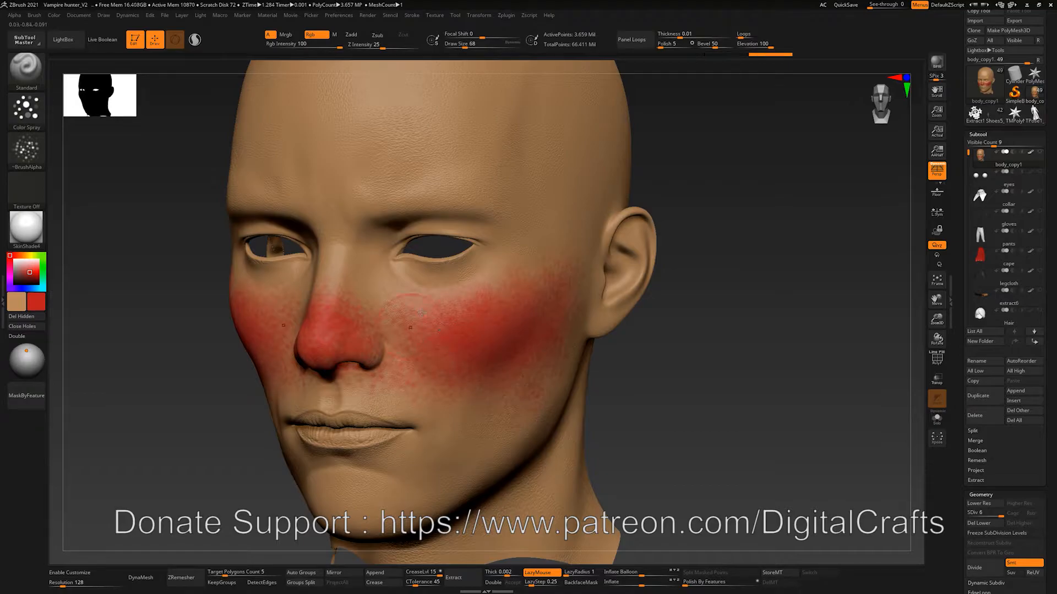
drag(627, 358, 634, 428)
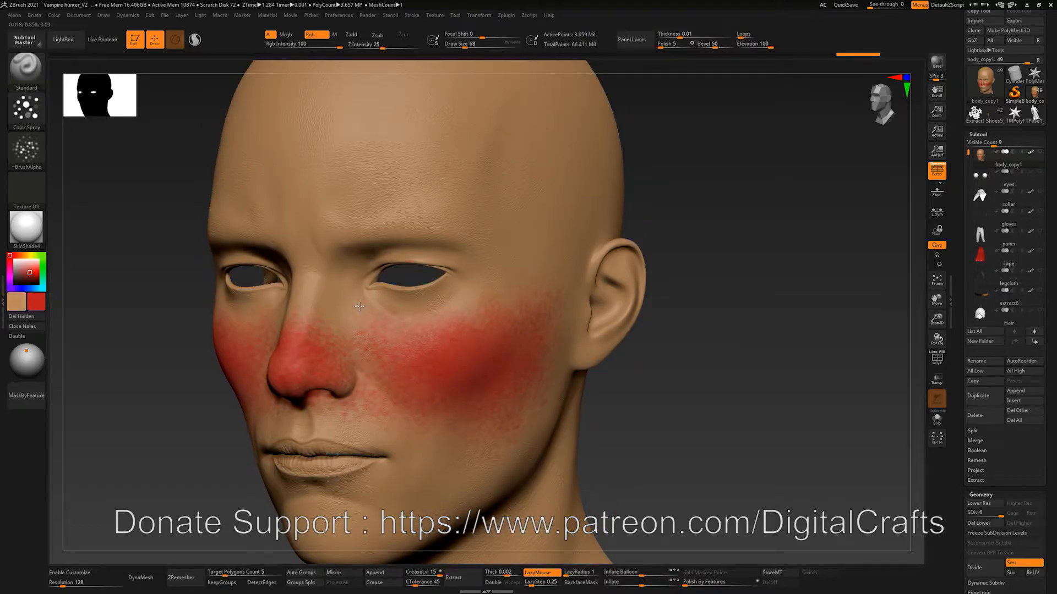
drag(681, 236, 667, 263)
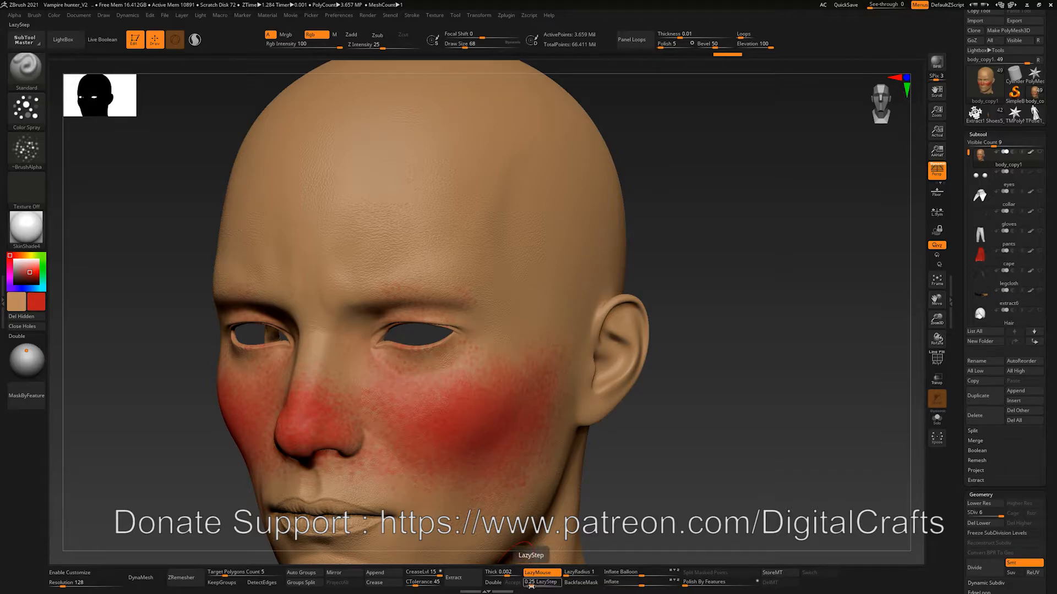
- Set LazyStep to about 0.133 and paint red over the brows and upper eyelids
click(530, 587)
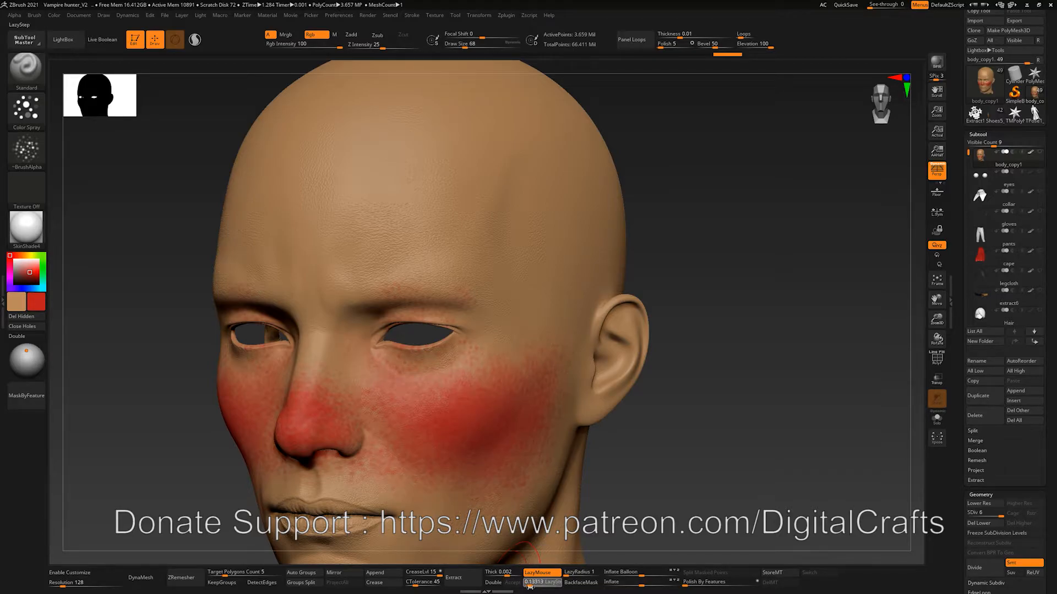
alt+drag(741, 423, 698, 347)
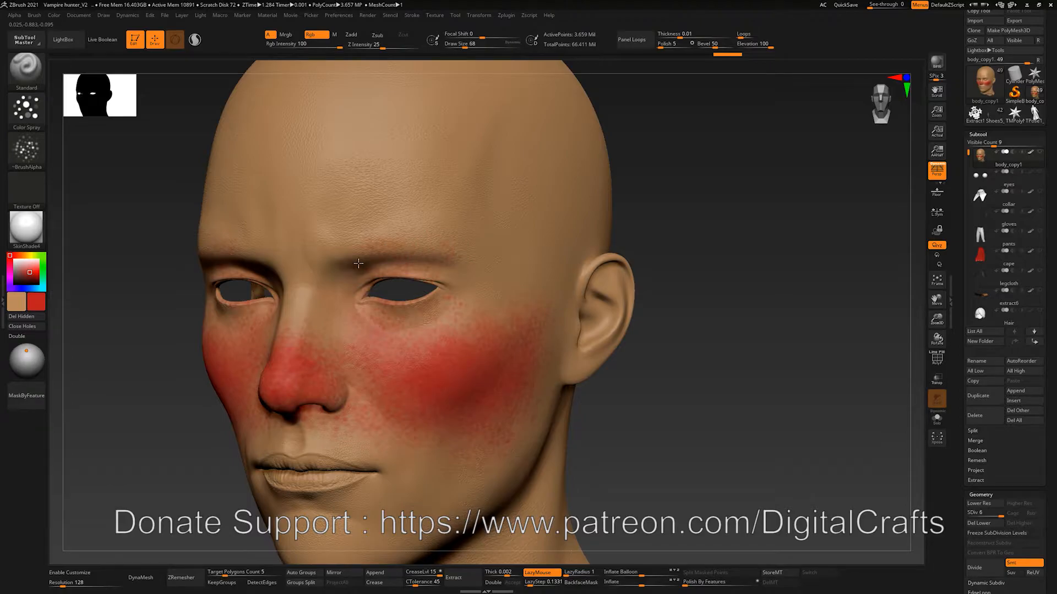
mouse_move(380, 270)
mouse_down()
mouse_move(364, 271)
mouse_move(394, 264)
mouse_up()
mouse_move(393, 265)
mouse_down()
mouse_move(411, 263)
mouse_move(351, 282)
mouse_up()
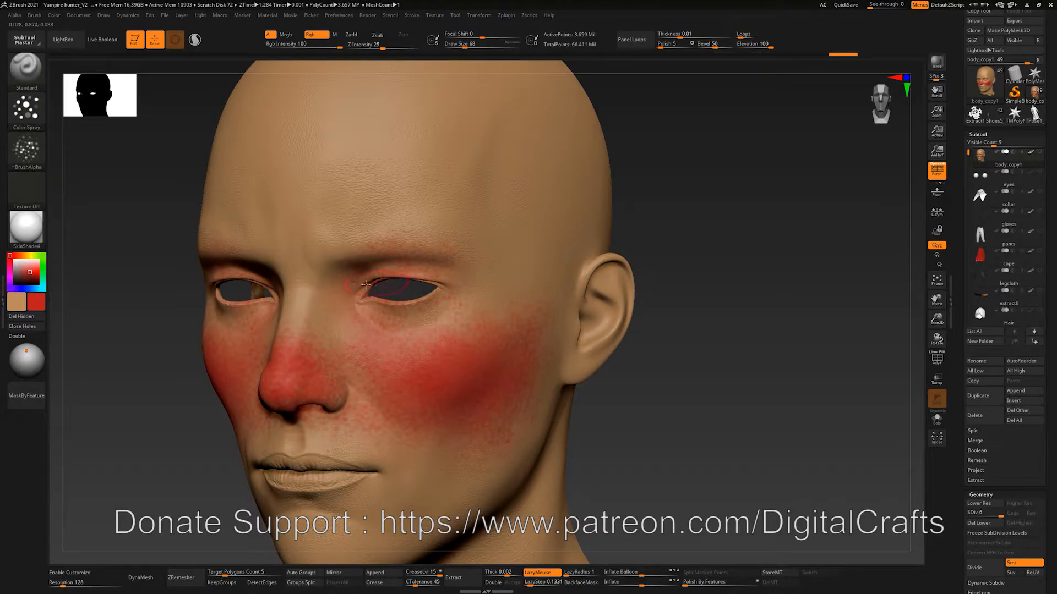
click(545, 582)
alt+drag(666, 442, 653, 439)
mouse_move(378, 274)
mouse_down()
mouse_move(346, 268)
mouse_move(435, 283)
mouse_up()
key(s)
mouse_move(361, 262)
mouse_down()
mouse_move(341, 303)
mouse_move(312, 275)
mouse_move(307, 243)
mouse_up()
- Mottle the forehead and temples with faint red at draw size 154
key(s)
key(s)
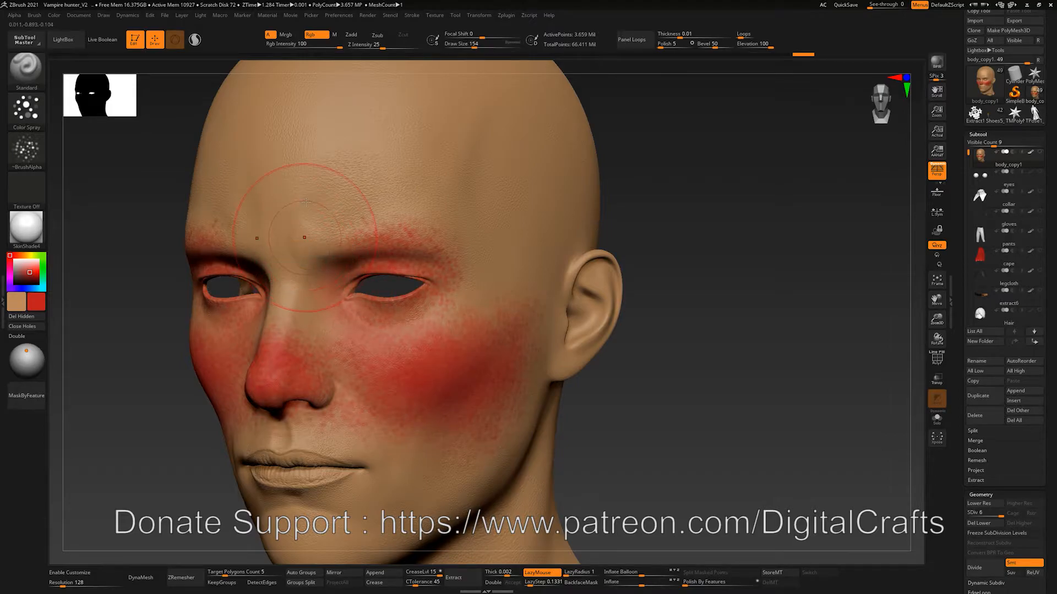
drag(306, 172, 304, 161)
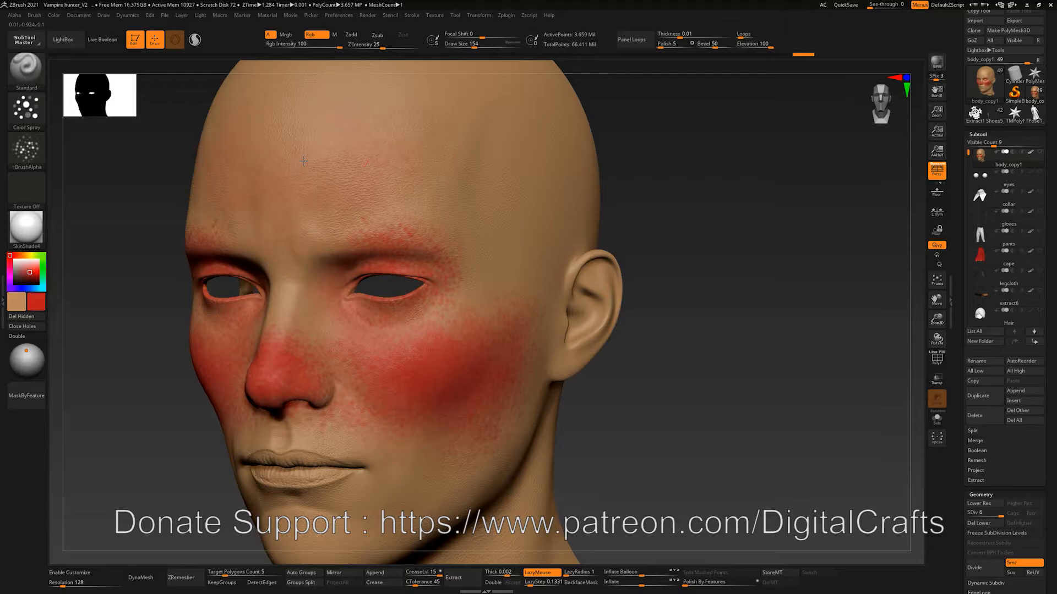
drag(304, 161, 510, 241)
- Tint the chin lightly with red and paint the lips red, reducing the draw size to 29
drag(613, 443, 555, 330)
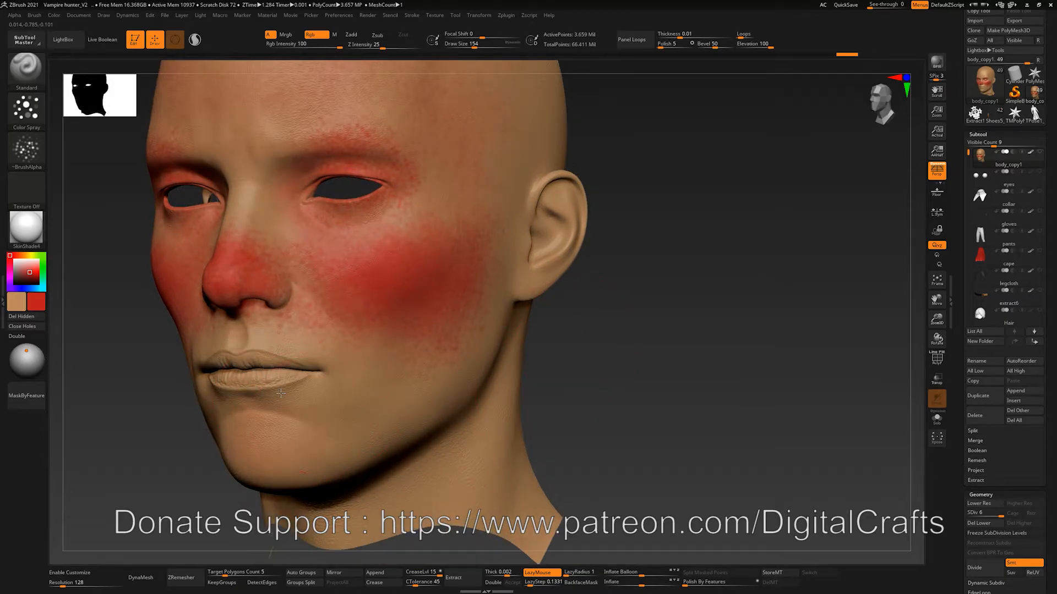
drag(447, 365, 365, 382)
key(s)
drag(273, 430, 268, 430)
key(s)
mouse_move(236, 352)
mouse_down()
mouse_move(214, 362)
mouse_move(250, 363)
mouse_move(231, 374)
mouse_up()
key(s)
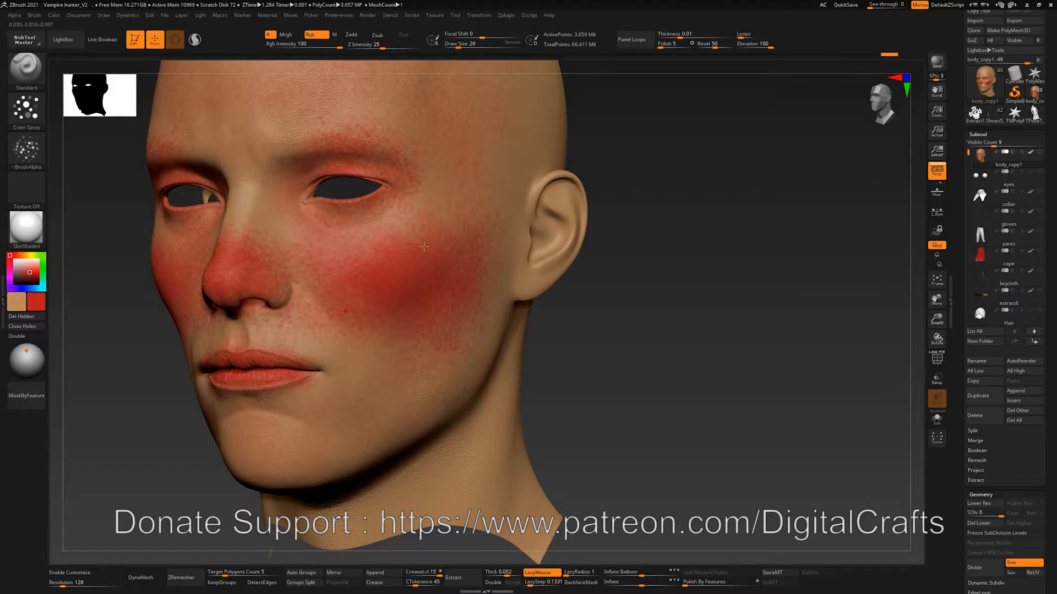
- Paint the ears red at draw size 71 and mottle the neck with red at draw size 140
mouse_move(646, 285)
mouse_down()
mouse_move(627, 307)
mouse_move(582, 277)
mouse_move(594, 292)
mouse_move(564, 311)
mouse_move(583, 290)
mouse_up()
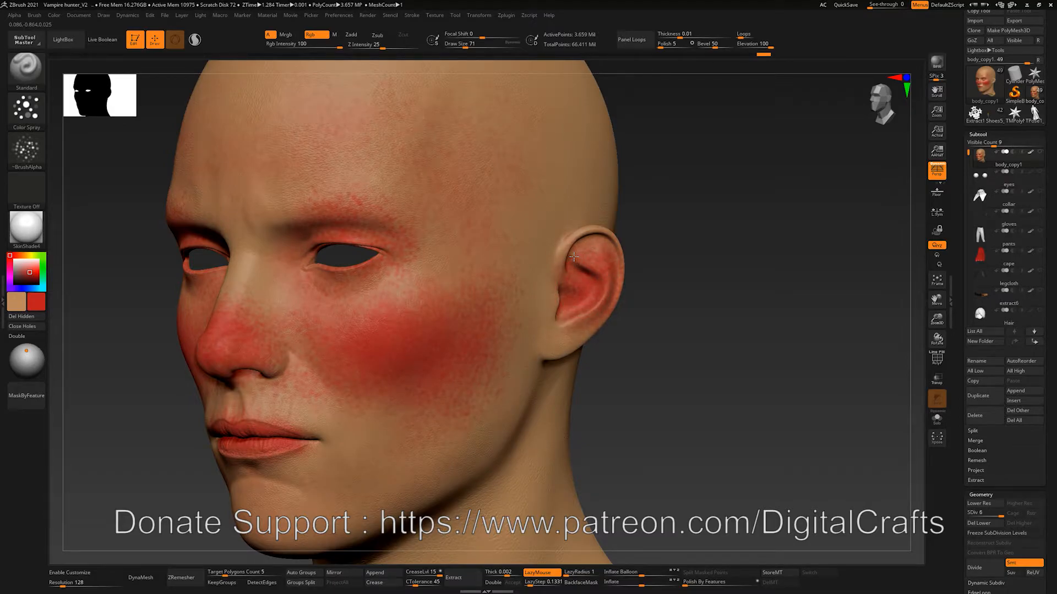
mouse_move(664, 391)
mouse_down()
mouse_move(639, 354)
mouse_move(647, 379)
mouse_move(620, 316)
mouse_move(588, 319)
mouse_up()
key(s)
drag(495, 393, 502, 393)
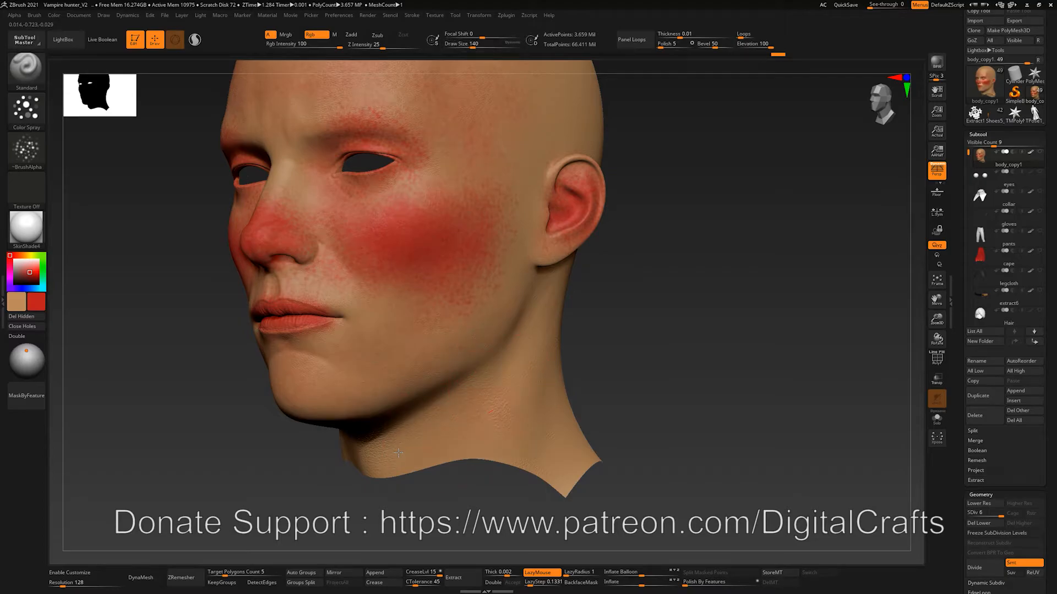
drag(604, 378, 584, 492)
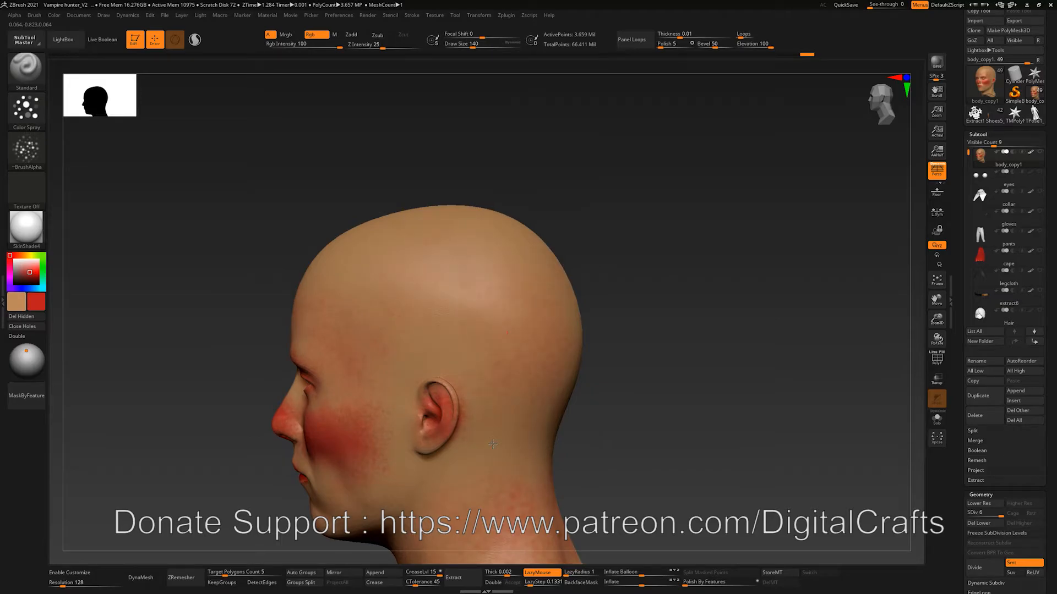
- Spread light red over the sides of the scalp and around the temples and ears, reducing the draw size to 108
drag(629, 399, 503, 288)
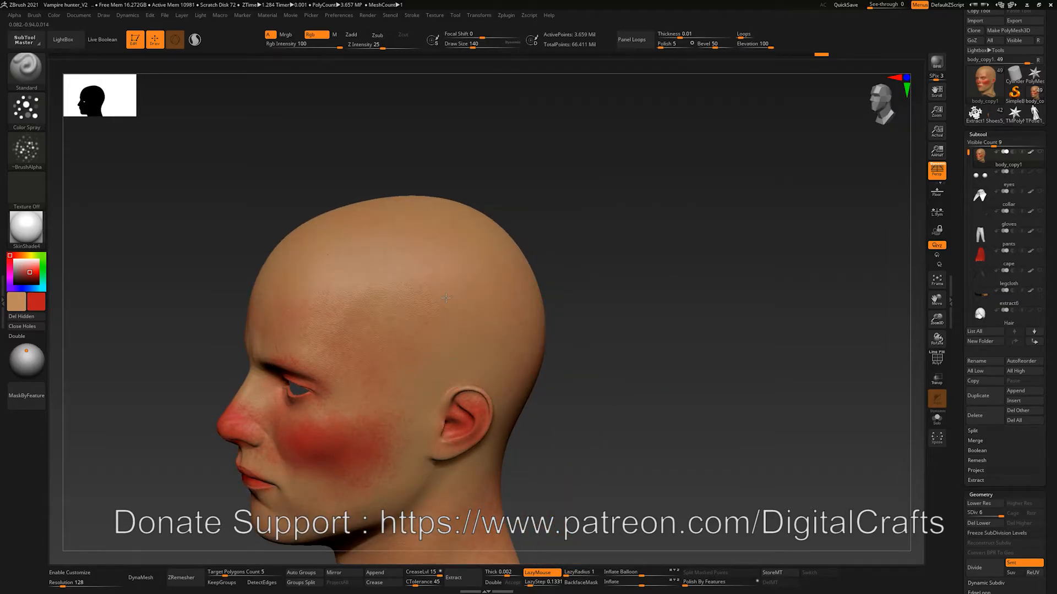
drag(436, 297, 367, 329)
drag(428, 331, 384, 351)
key(s)
drag(431, 396, 432, 392)
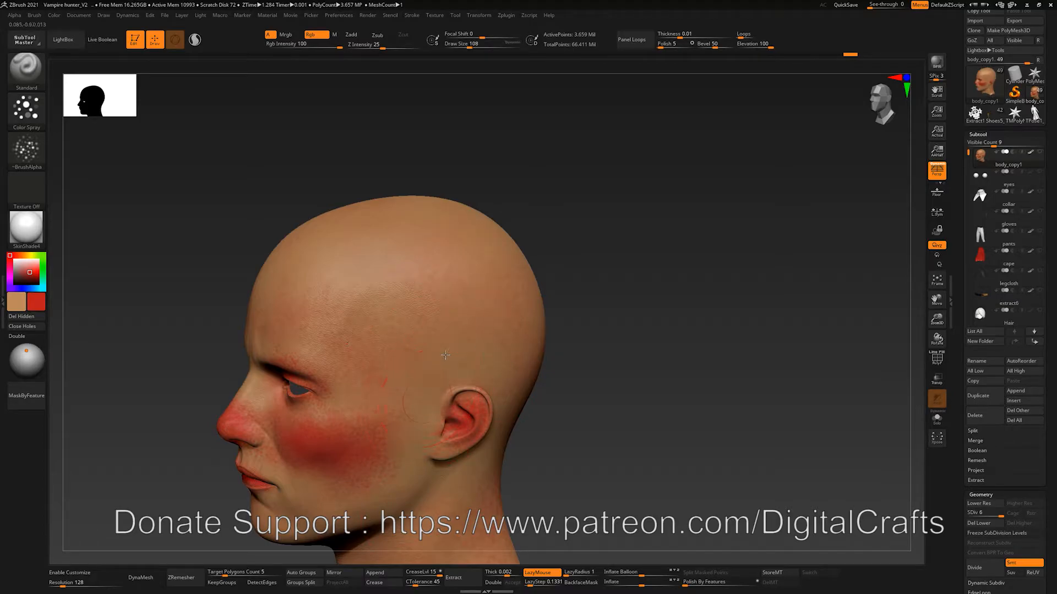
drag(435, 355, 443, 347)
drag(540, 460, 470, 380)
drag(614, 440, 476, 490)
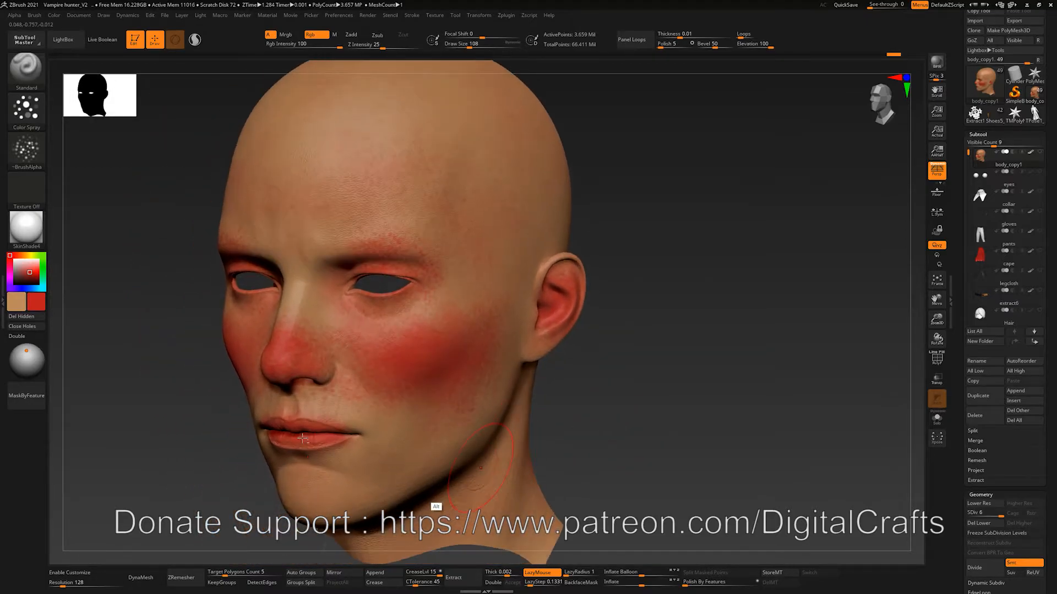
- Change the painting color to blue and spray the skin under the eyes at draw size 74
click(23, 288)
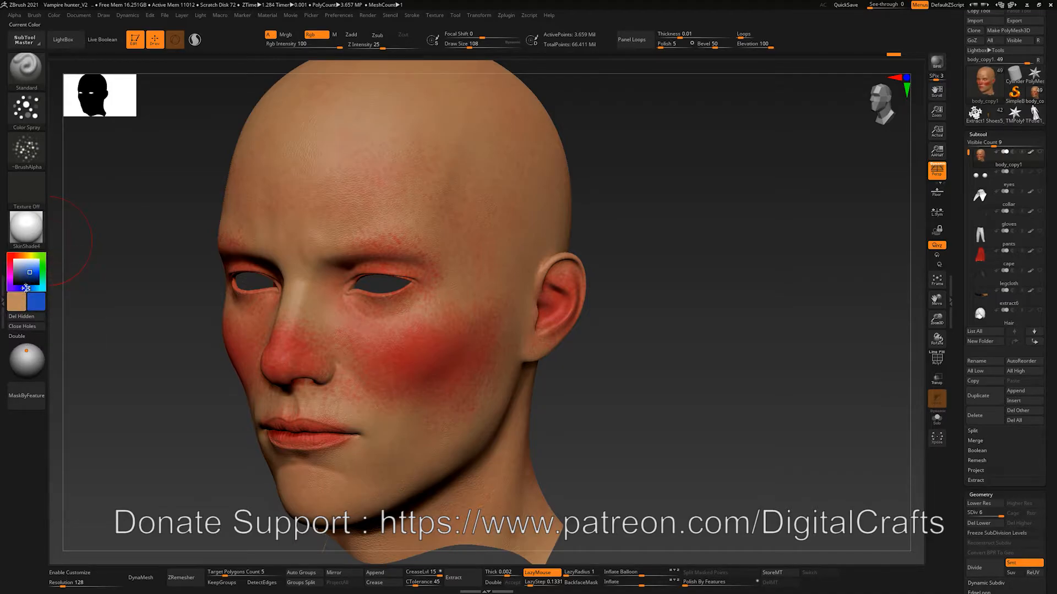
drag(629, 370, 620, 343)
key(s)
mouse_move(374, 266)
mouse_down()
mouse_move(345, 271)
mouse_move(330, 257)
mouse_move(367, 304)
mouse_move(347, 287)
mouse_up()
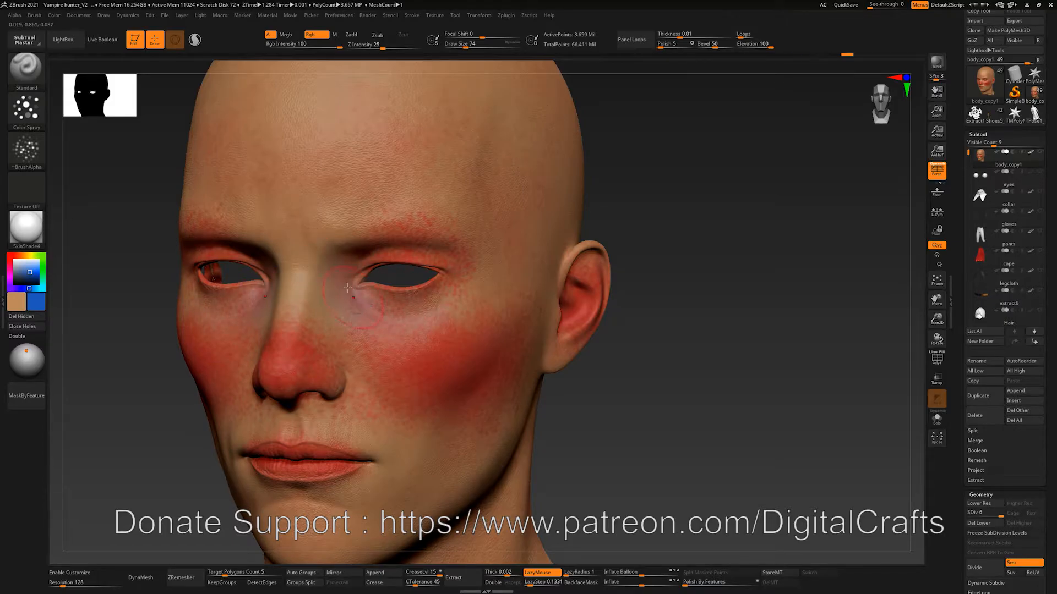
- Rework the blue around the eyes, undoing recent strokes and repainting the inner corners and eyelids
drag(383, 294, 347, 259)
key(ctrl+z)
key(ctrl+z)
key(ctrl+z)
key(ctrl+z)
key(ctrl+z)
key(ctrl+z)
mouse_move(370, 254)
mouse_down()
mouse_move(353, 257)
mouse_move(350, 282)
mouse_move(394, 252)
mouse_up()
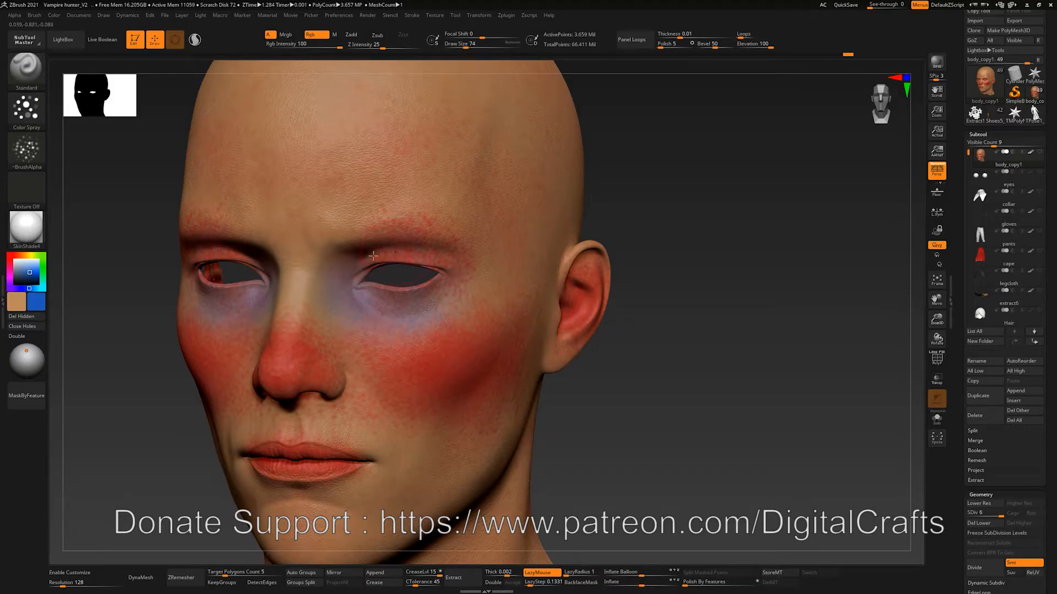
- Spray blue over the chin, lower cheeks and jawline as a beard-shadow zone at draw size 74
drag(646, 429, 609, 325)
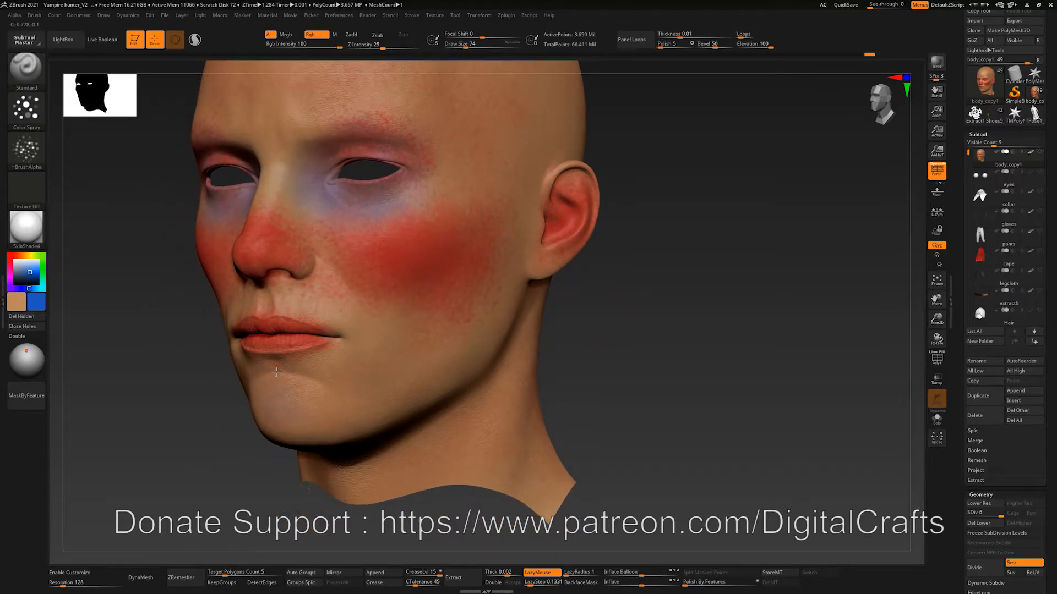
drag(276, 372, 297, 370)
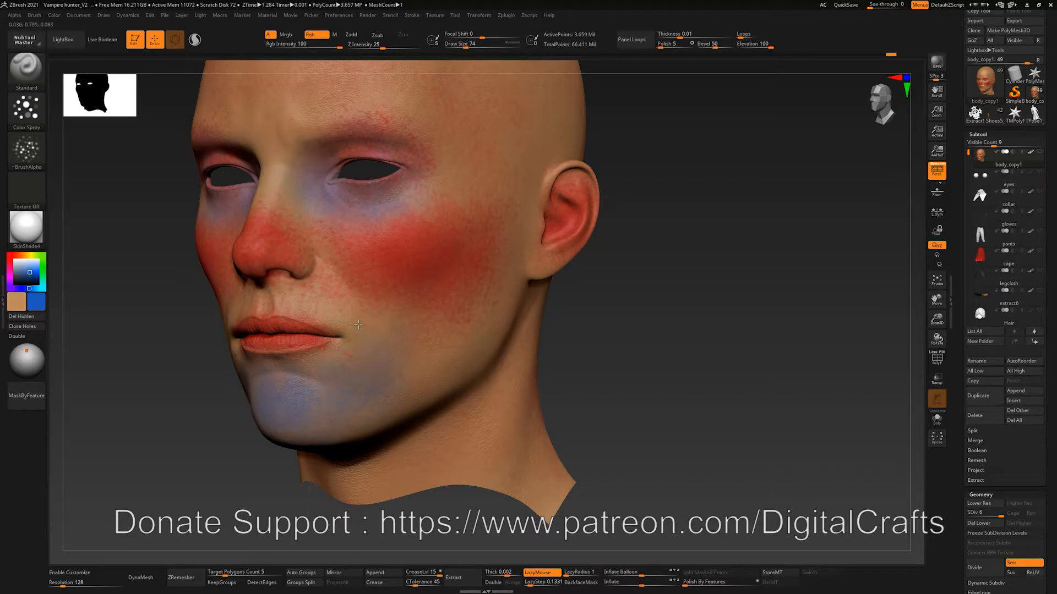
drag(362, 366, 372, 350)
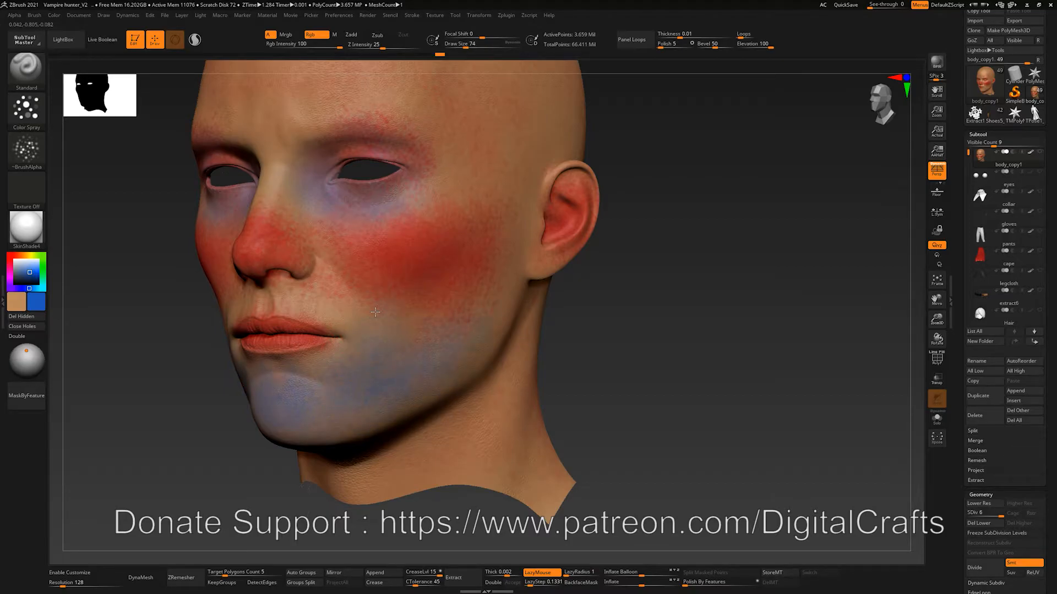
drag(375, 312, 461, 355)
drag(606, 365, 602, 316)
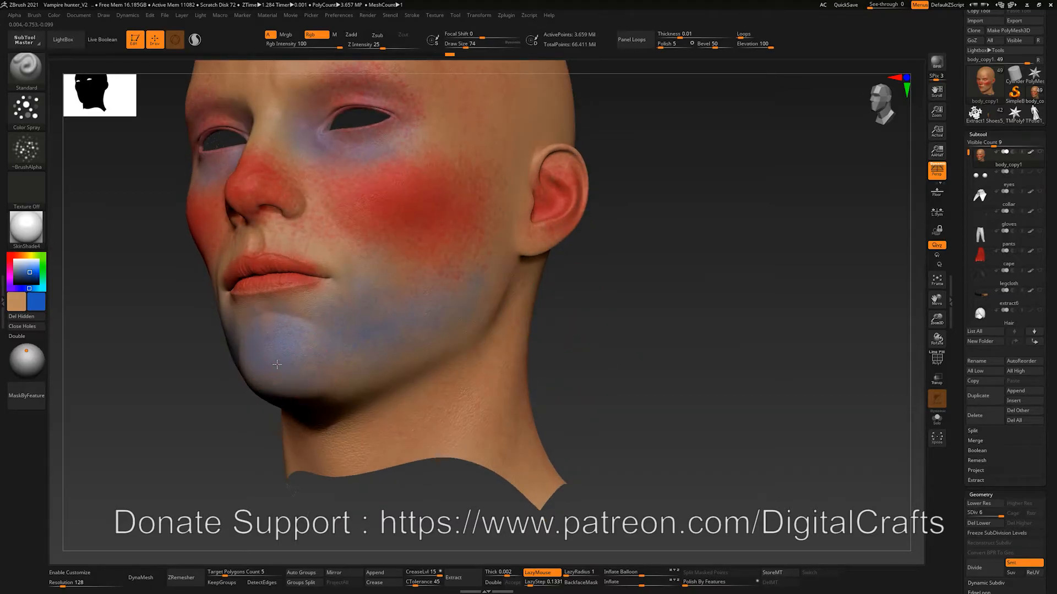
mouse_move(329, 405)
mouse_down()
mouse_move(298, 373)
mouse_move(331, 370)
mouse_up()
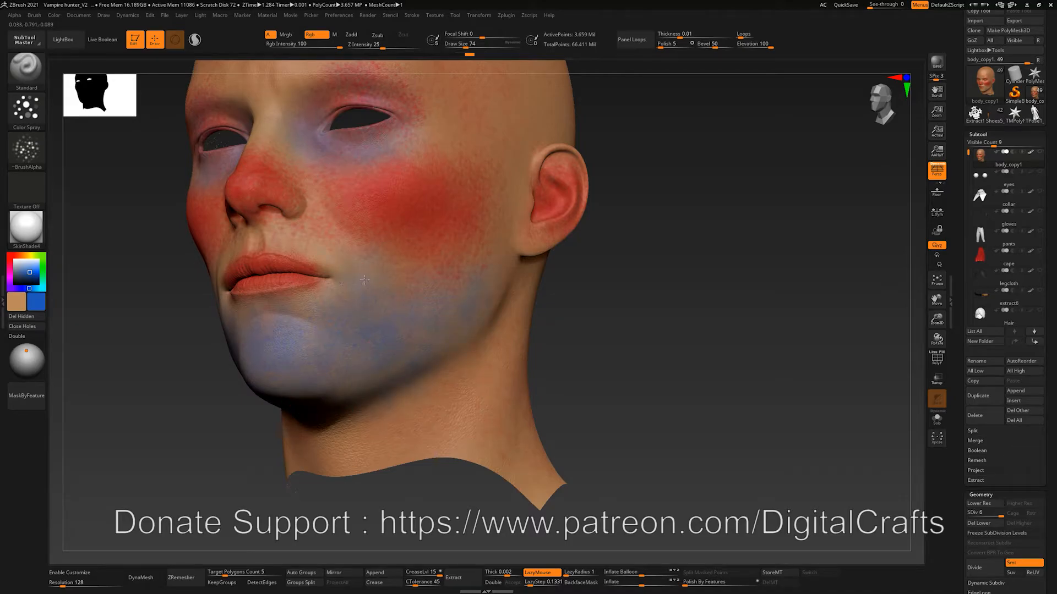
- Paint the blue beard shadow above the upper lip at draw size 39
drag(602, 276, 619, 374)
key(s)
click(281, 296)
drag(263, 295, 344, 303)
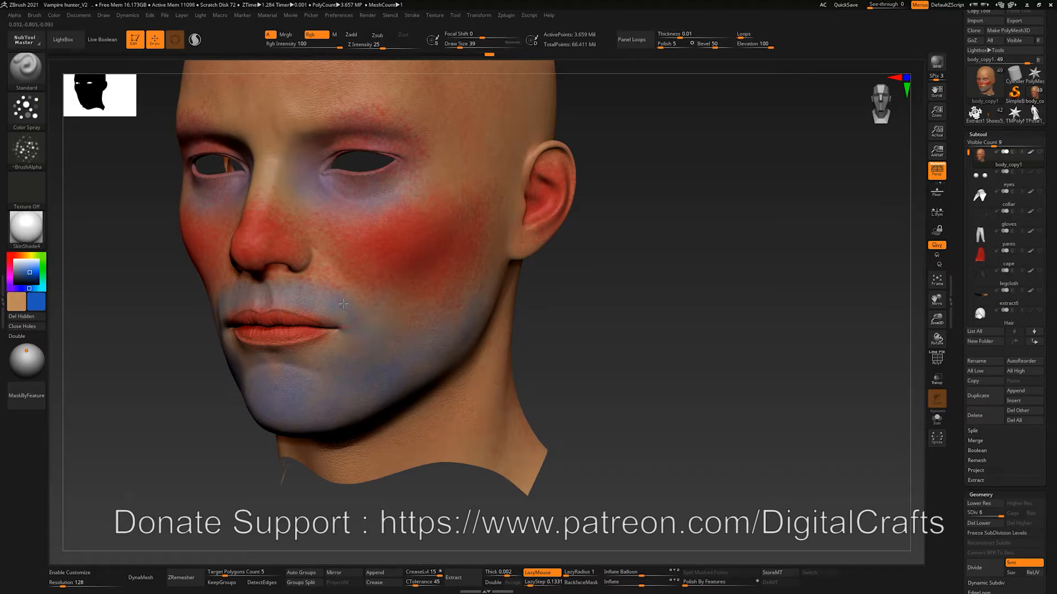
- Deepen the blue on the jaw and lower cheeks, raising the draw size to 83
mouse_move(315, 375)
mouse_down()
mouse_move(322, 390)
mouse_move(410, 313)
mouse_up()
key(s)
drag(440, 347, 392, 358)
- Change the painting color to yellow and spray it over the forehead and scalp at draw size 83
mouse_move(603, 288)
alt+mouse_down()
mouse_move(601, 395)
mouse_move(585, 382)
mouse_move(571, 394)
mouse_move(556, 374)
alt+mouse_up()
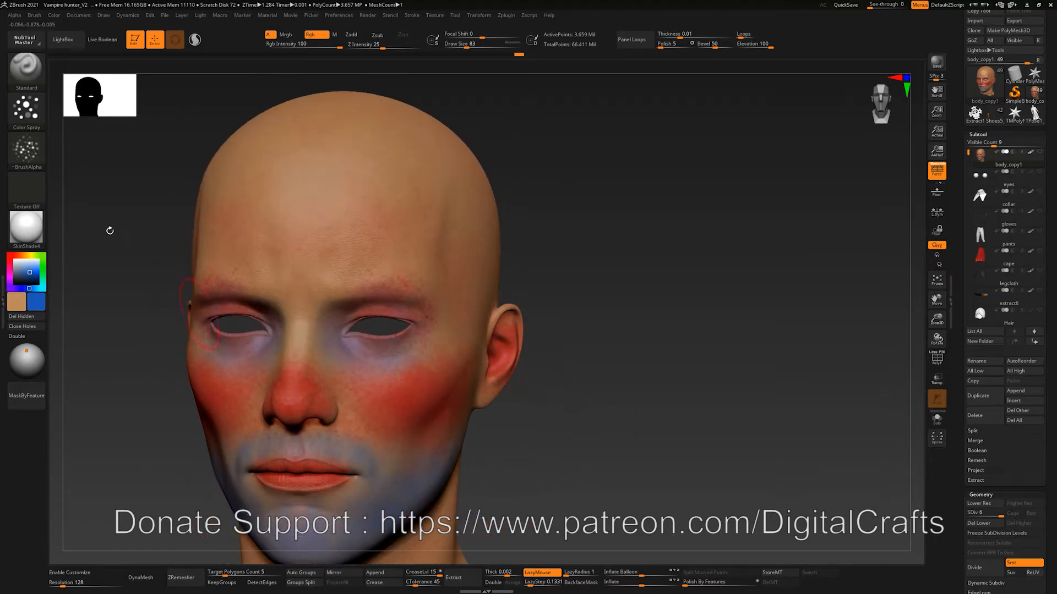
click(29, 256)
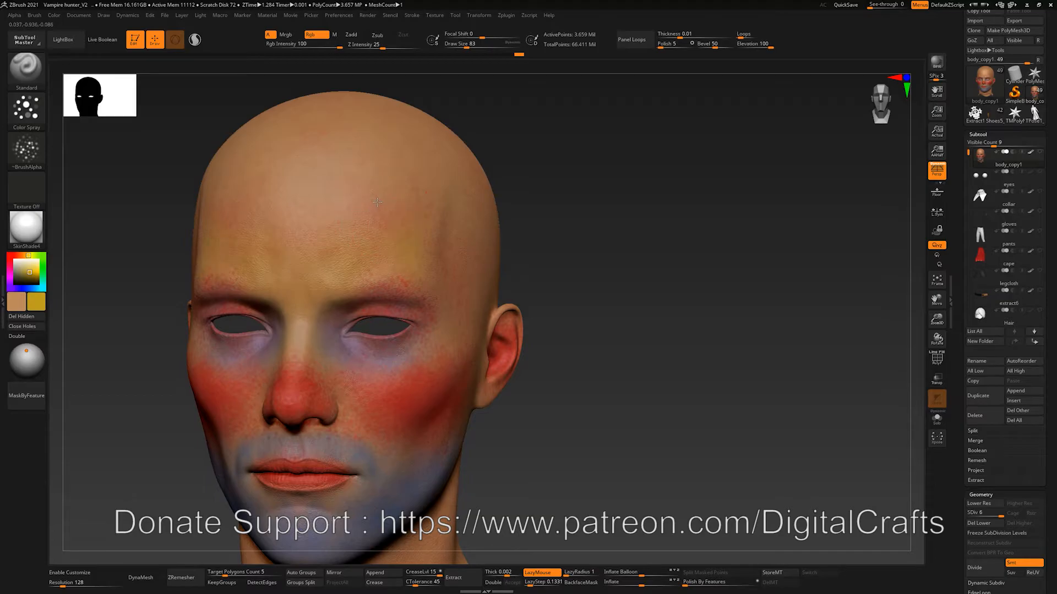
drag(553, 168, 365, 160)
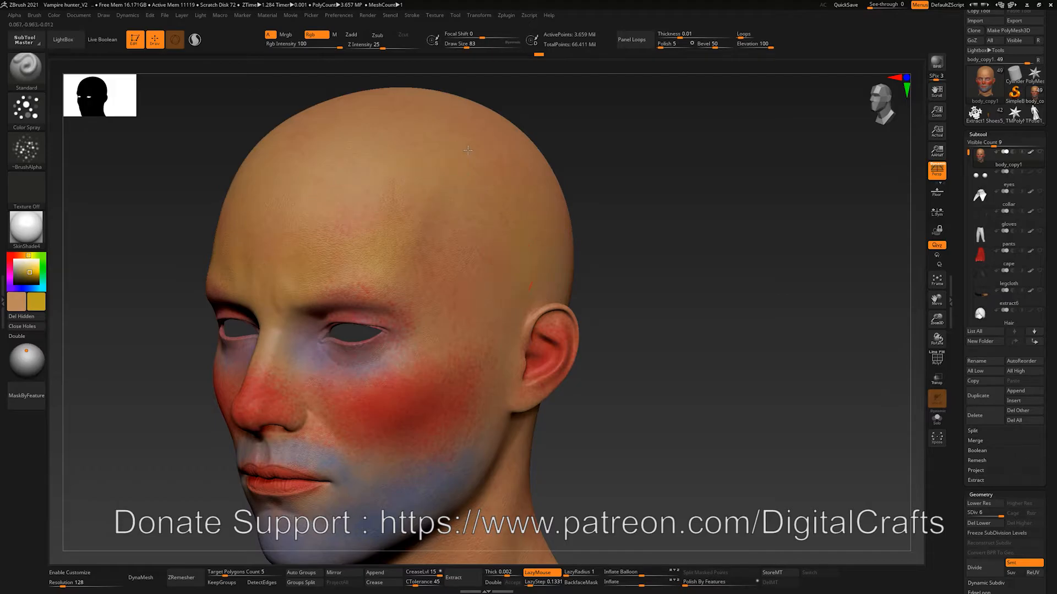
- Blend yellow over the temples, outer eye areas and skin beside the nose at draw size 56
mouse_move(645, 333)
alt+mouse_down()
mouse_move(613, 231)
mouse_move(612, 275)
alt+mouse_up()
key(s)
drag(417, 281, 413, 282)
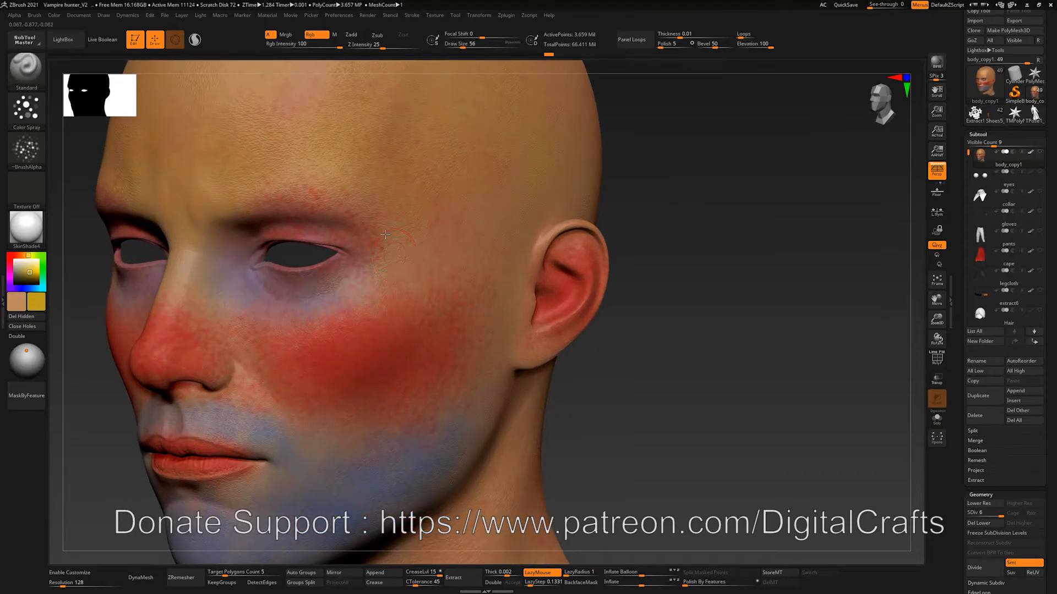
alt+drag(619, 430, 614, 358)
drag(219, 284, 232, 292)
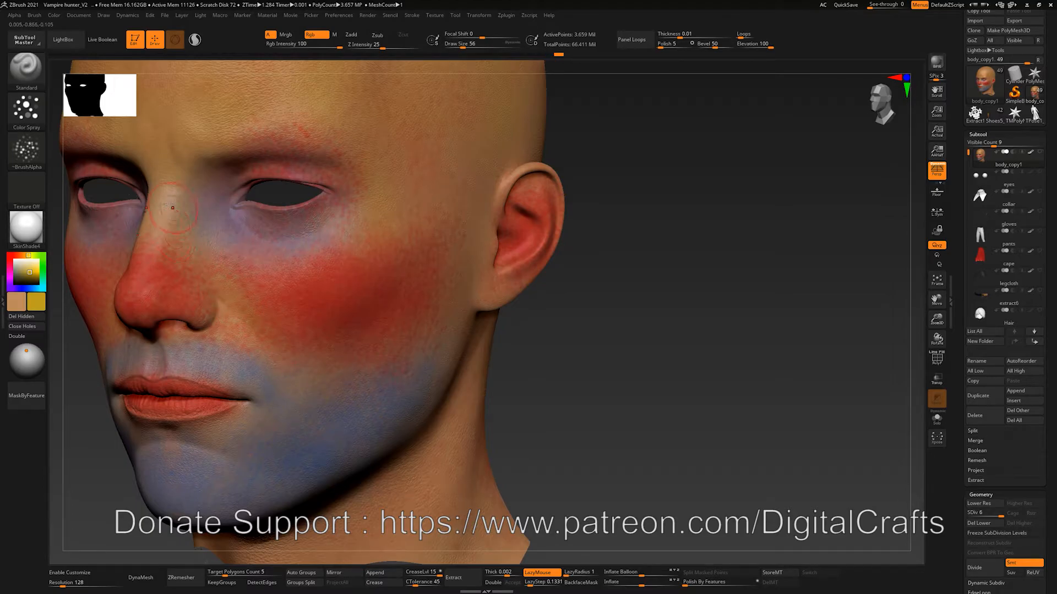
- Blend yellow over the nose bridge and the outer edge of the cheek at draw size 56
mouse_move(169, 204)
mouse_down()
mouse_move(165, 185)
mouse_move(165, 217)
mouse_up()
alt+drag(551, 411, 512, 335)
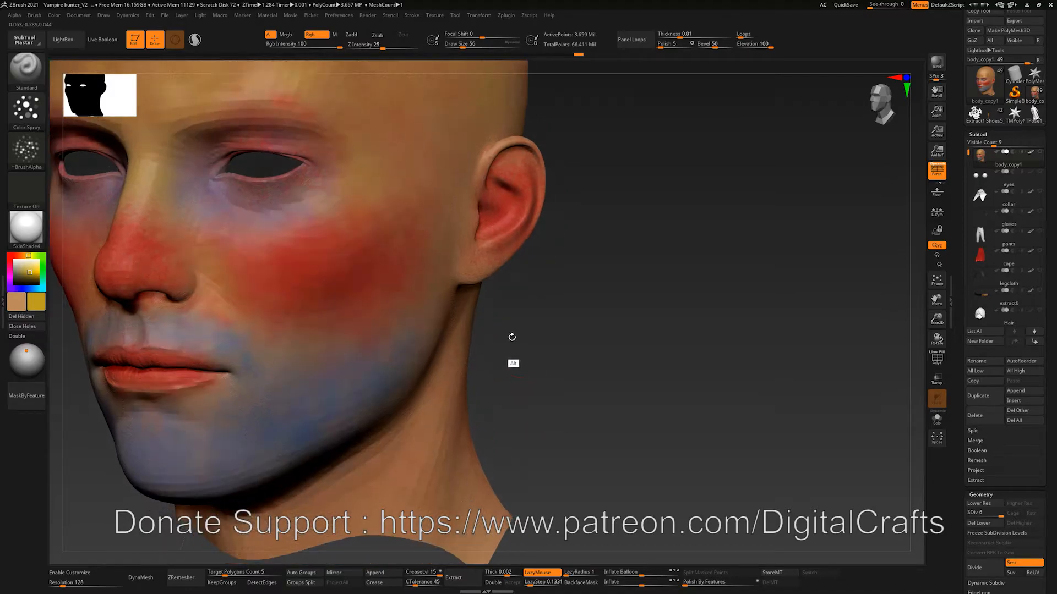
alt+drag(618, 391, 559, 326)
mouse_move(438, 231)
mouse_down()
mouse_move(447, 218)
mouse_move(432, 286)
mouse_move(414, 307)
mouse_up()
- Tint the blue jaw, chin and lower cheek with yellow at draw size 128
key(s)
key(s)
drag(301, 395, 280, 406)
mouse_move(195, 438)
mouse_down()
mouse_move(175, 427)
mouse_move(292, 393)
mouse_up()
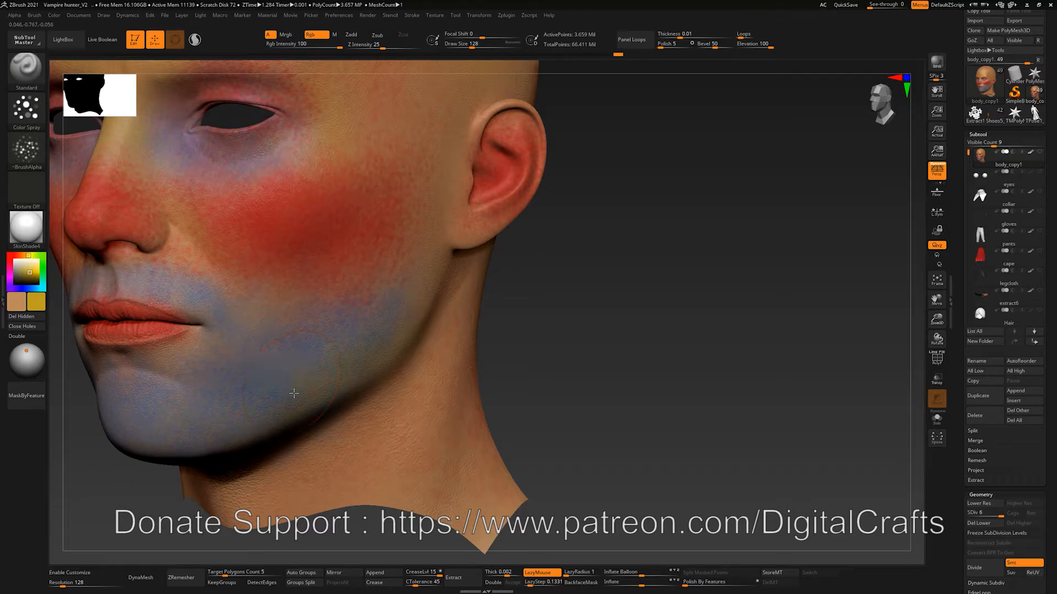
mouse_move(518, 309)
alt+mouse_down()
mouse_move(528, 252)
mouse_move(519, 257)
mouse_move(587, 281)
mouse_move(571, 242)
mouse_move(572, 274)
alt+mouse_up()
alt+drag(570, 236, 573, 186)
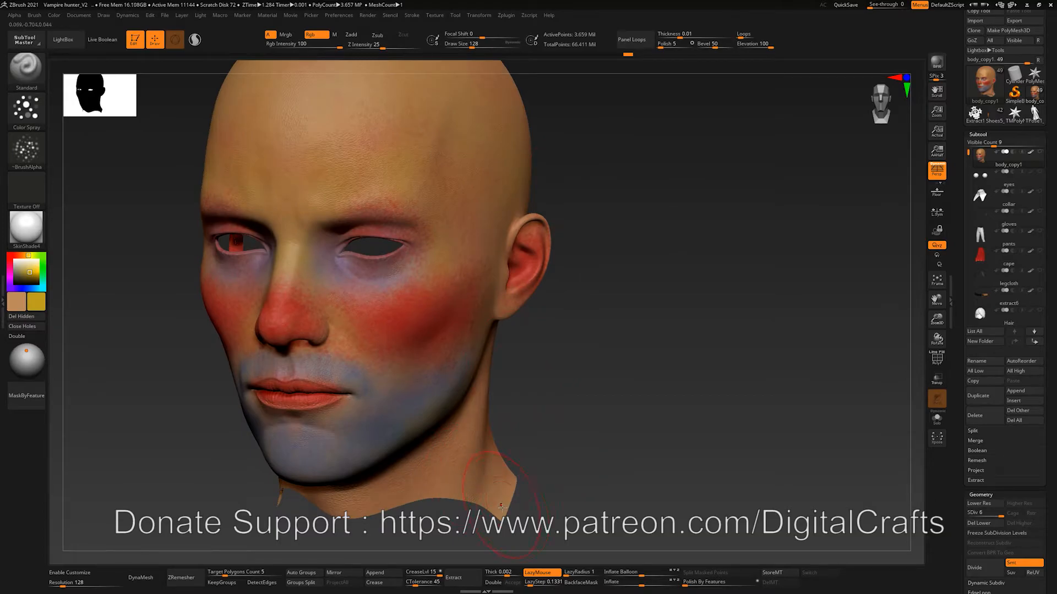
- Sample a tan skin color from the face and spray it over the yellow forehead at draw size 65
mouse_move(608, 315)
mouse_down()
mouse_move(592, 285)
mouse_move(307, 224)
mouse_up()
key(s)
key(s)
click(328, 227)
drag(327, 228, 330, 204)
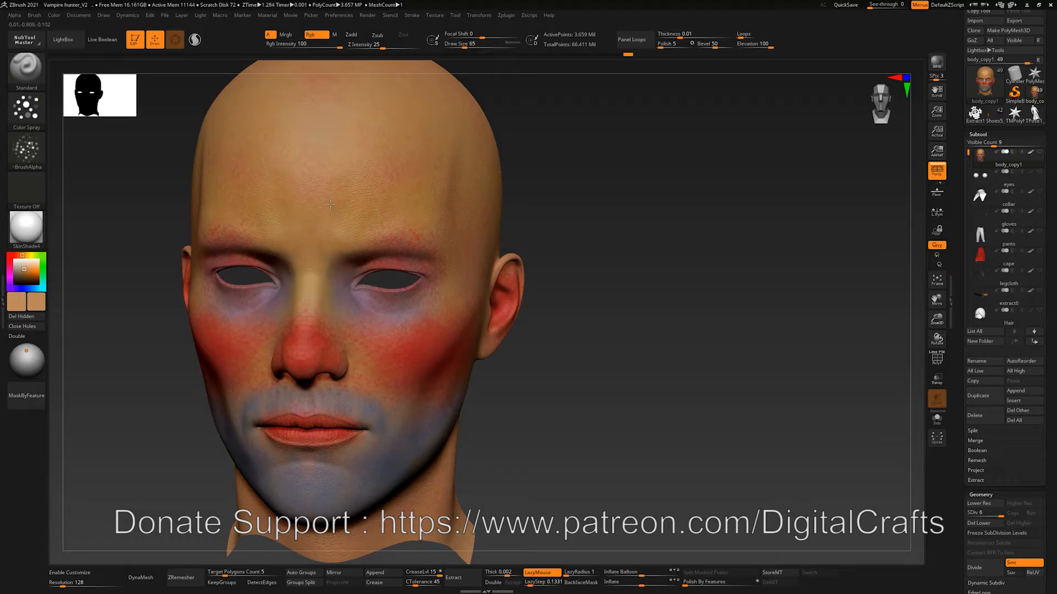
drag(330, 204, 368, 230)
drag(586, 236, 354, 160)
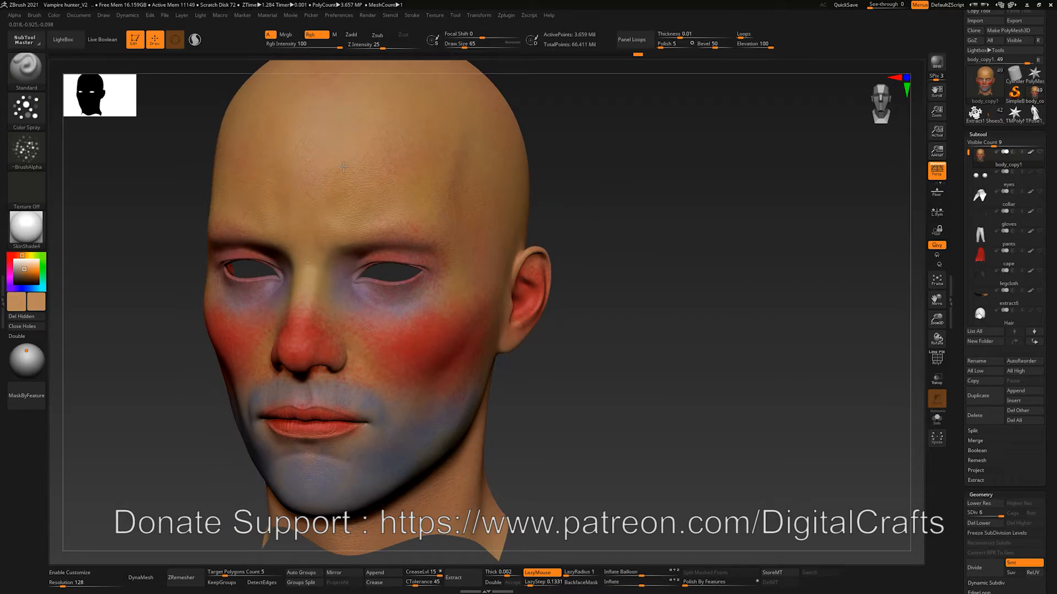
drag(343, 167, 352, 172)
- Soften the brow, temple and outer eye area with tan at draw size 83
alt+drag(578, 170, 553, 144)
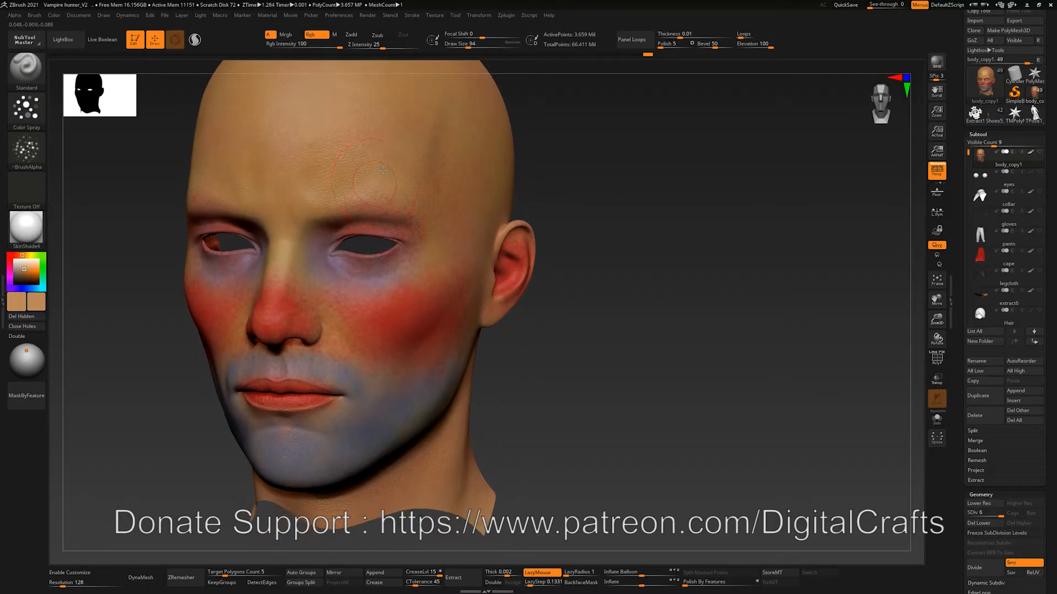
key(s)
drag(382, 170, 395, 246)
click(404, 207)
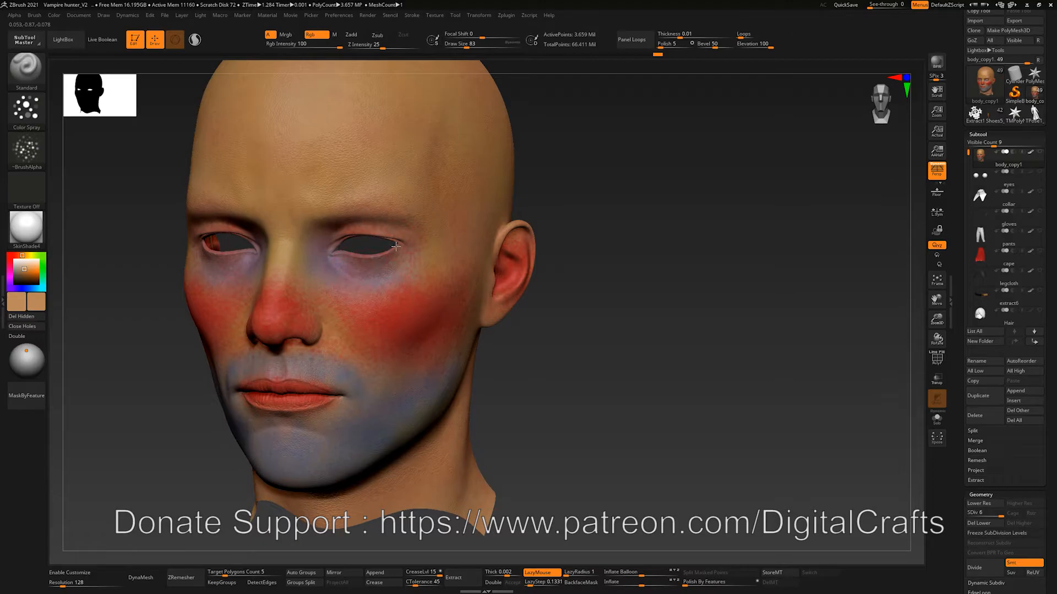
- Blend tan over the inner brows and inner eye corners at draw size 71
key(s)
click(329, 255)
drag(329, 227, 336, 220)
drag(336, 219, 327, 219)
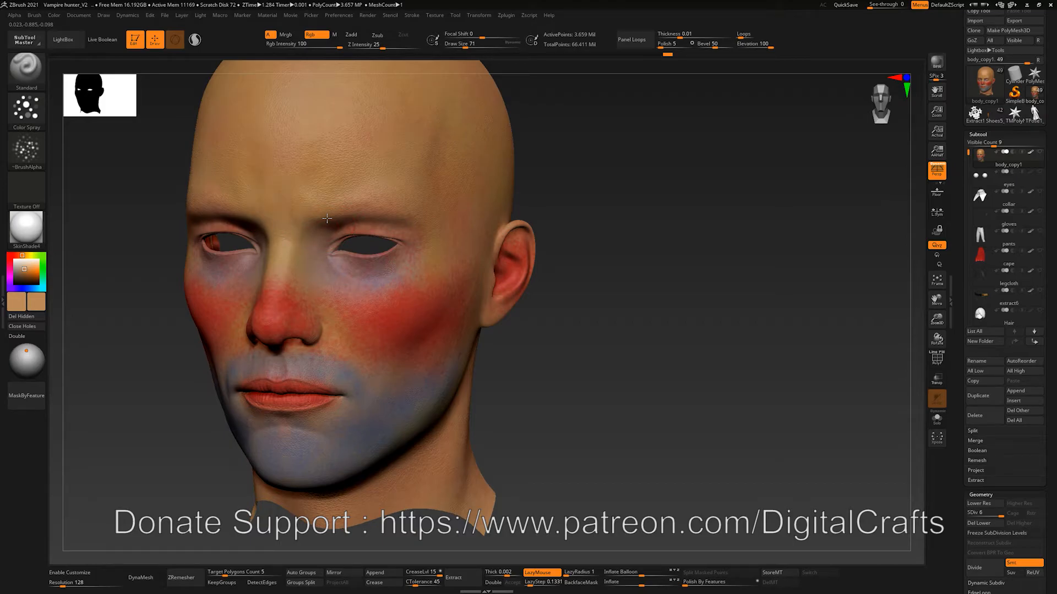
alt+drag(567, 193, 589, 141)
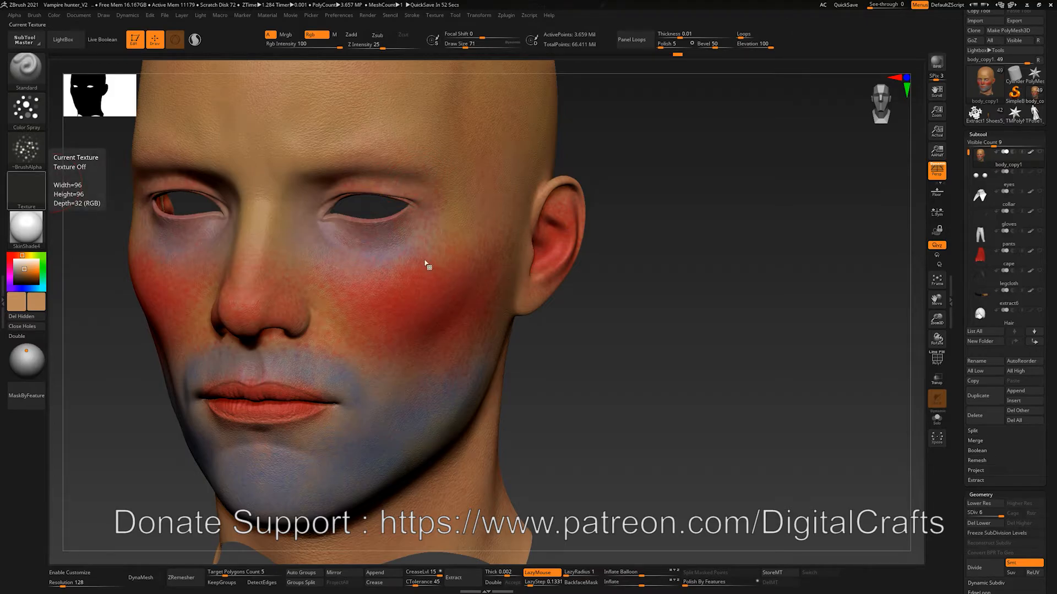
- Soften the under-eye area and red cheeks with tan, raising the draw size to 124
drag(608, 360, 599, 351)
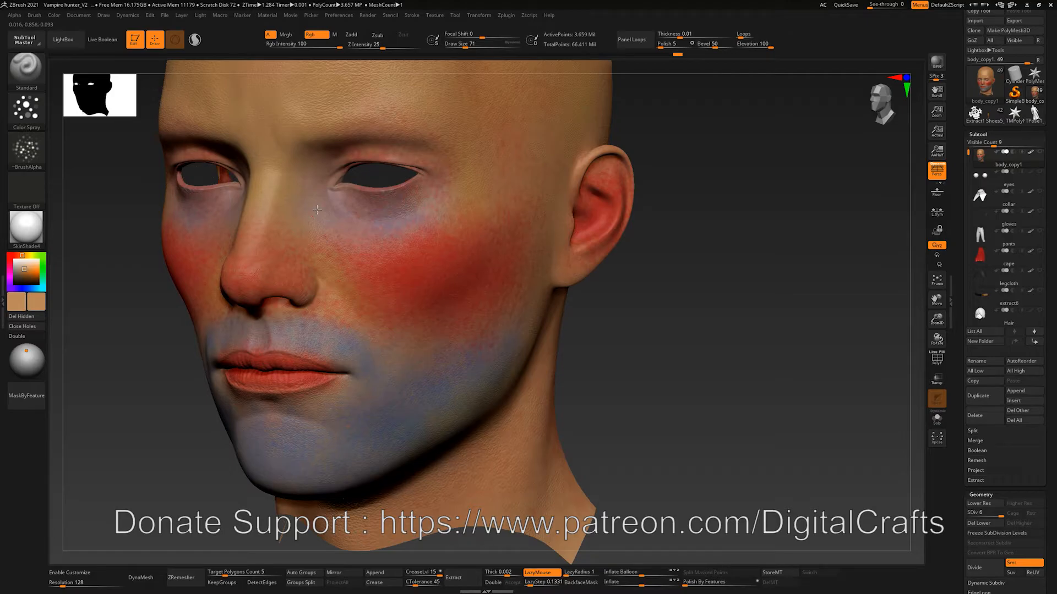
drag(630, 372, 555, 313)
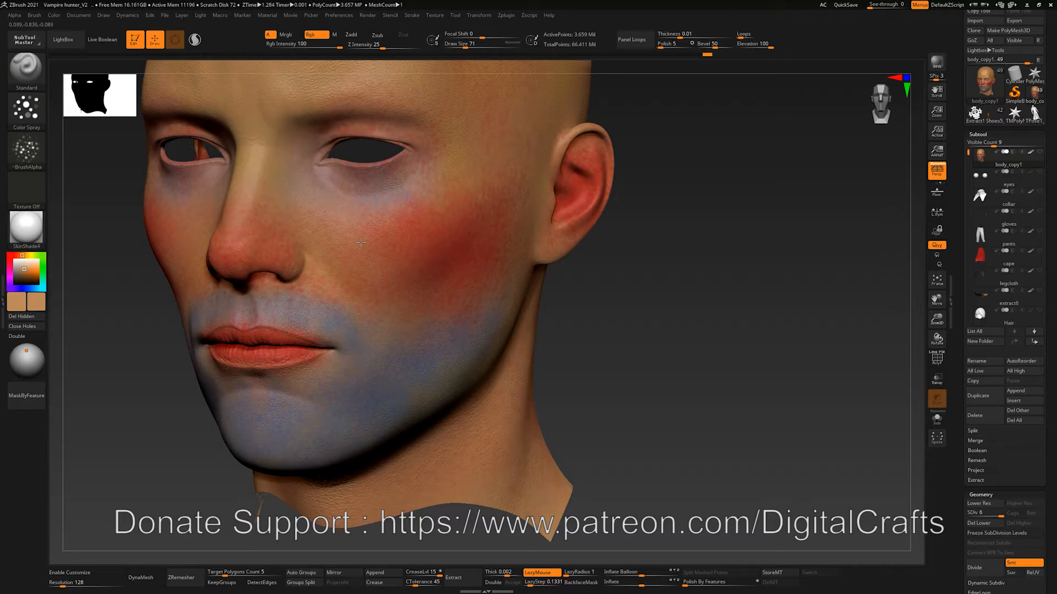
mouse_move(573, 314)
mouse_down()
mouse_move(595, 269)
mouse_move(625, 259)
mouse_move(606, 345)
mouse_up()
key(s)
drag(410, 195, 416, 195)
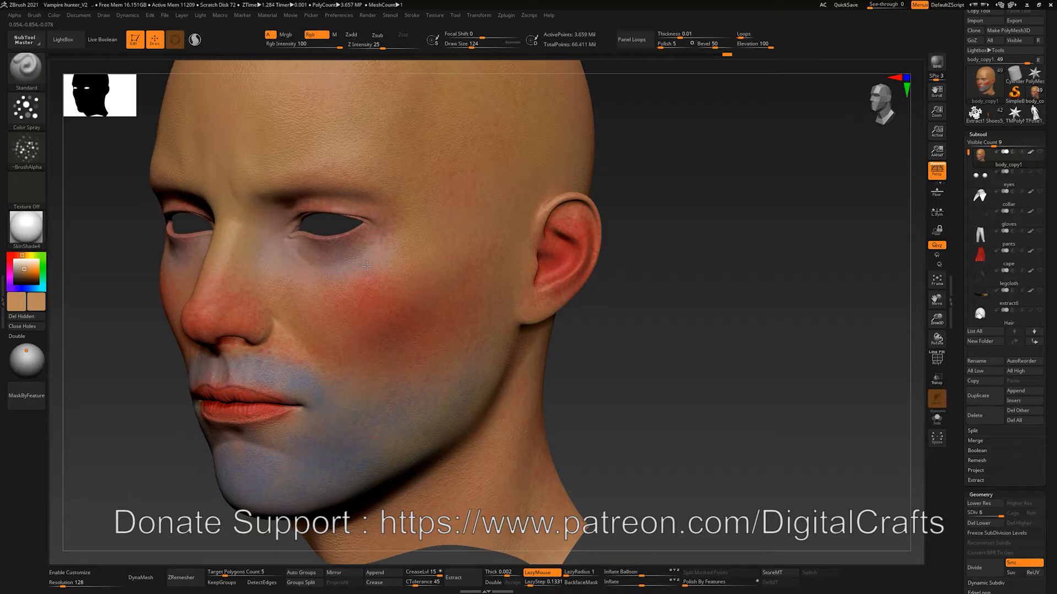
- Mute the blue beard shadow around the mouth and jaw and the red ears with tan at draw size 68
key(s)
drag(248, 360, 242, 360)
key(s)
drag(248, 368, 241, 375)
alt+drag(610, 378, 563, 333)
key(s)
drag(222, 398, 227, 399)
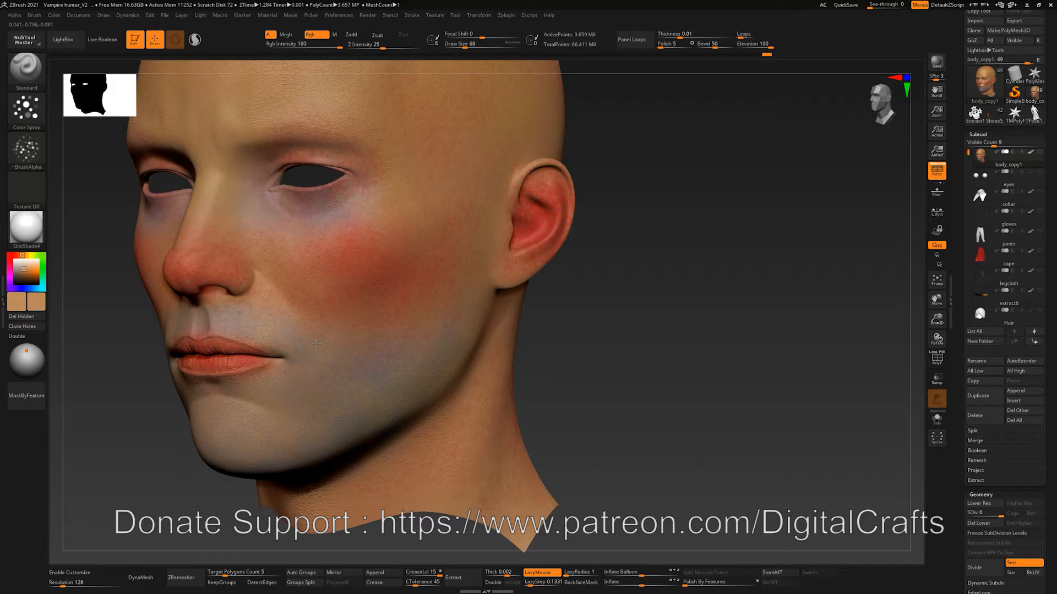
drag(606, 295, 497, 333)
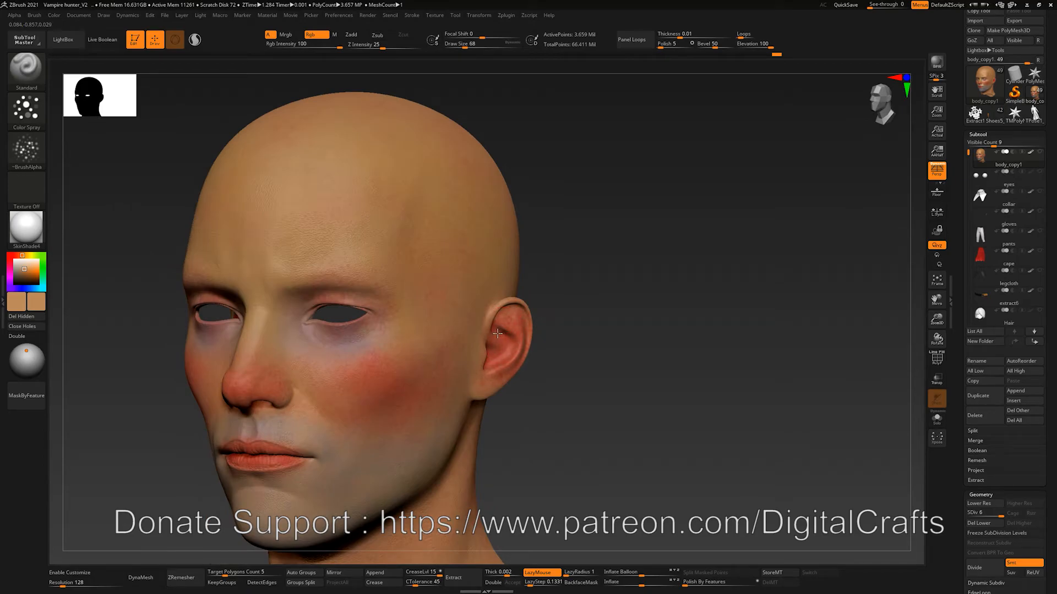
drag(550, 366, 361, 276)
- Set the RGB intensity to 10 and fill the object three times with tan (R 196, G 153, B 109)
drag(290, 45, 293, 45)
click(54, 15)
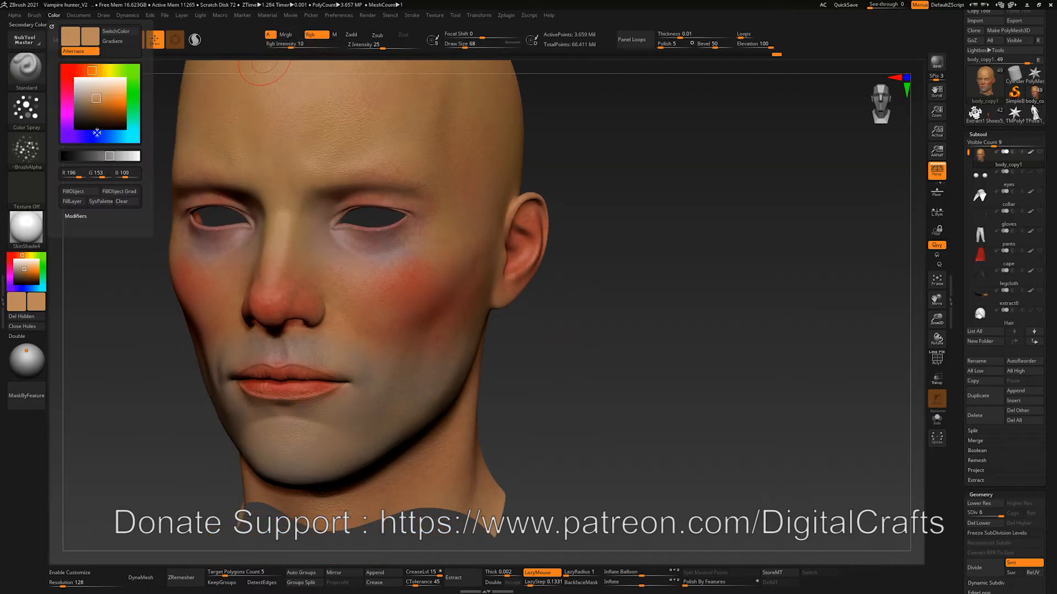
click(79, 192)
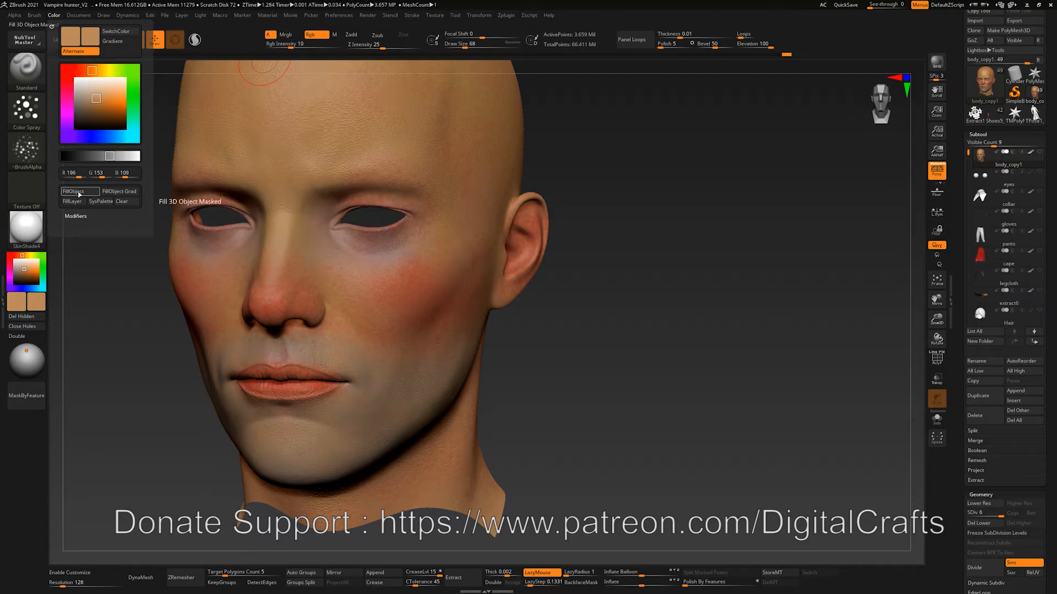
click(79, 193)
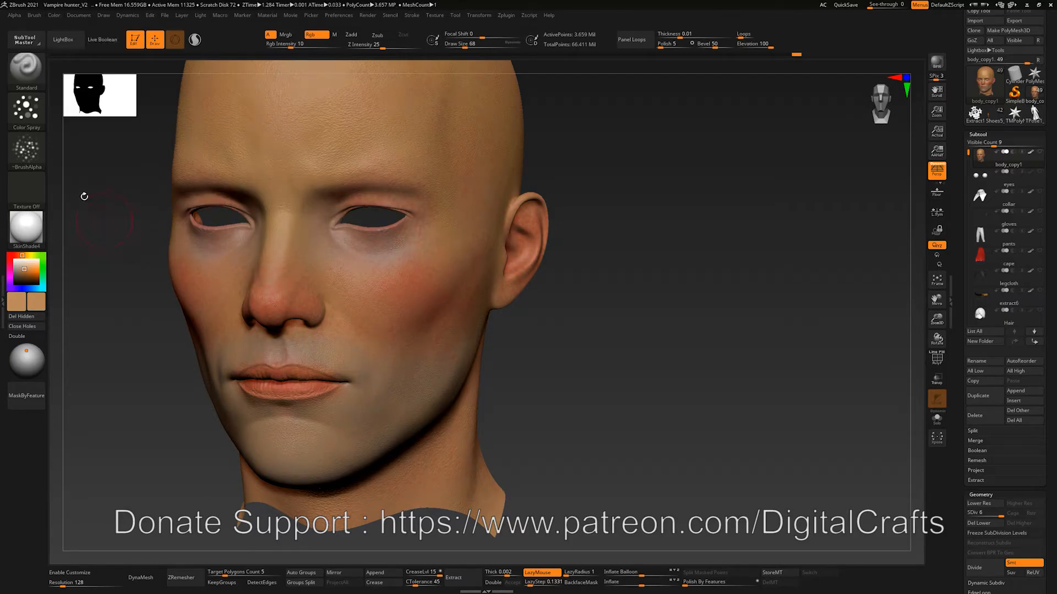
click(54, 15)
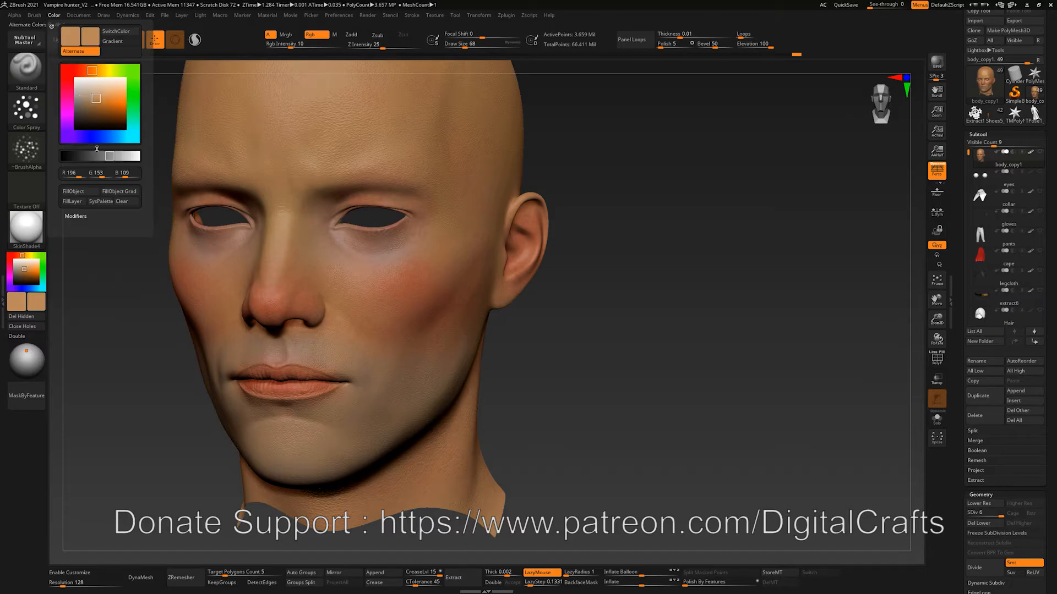
click(85, 195)
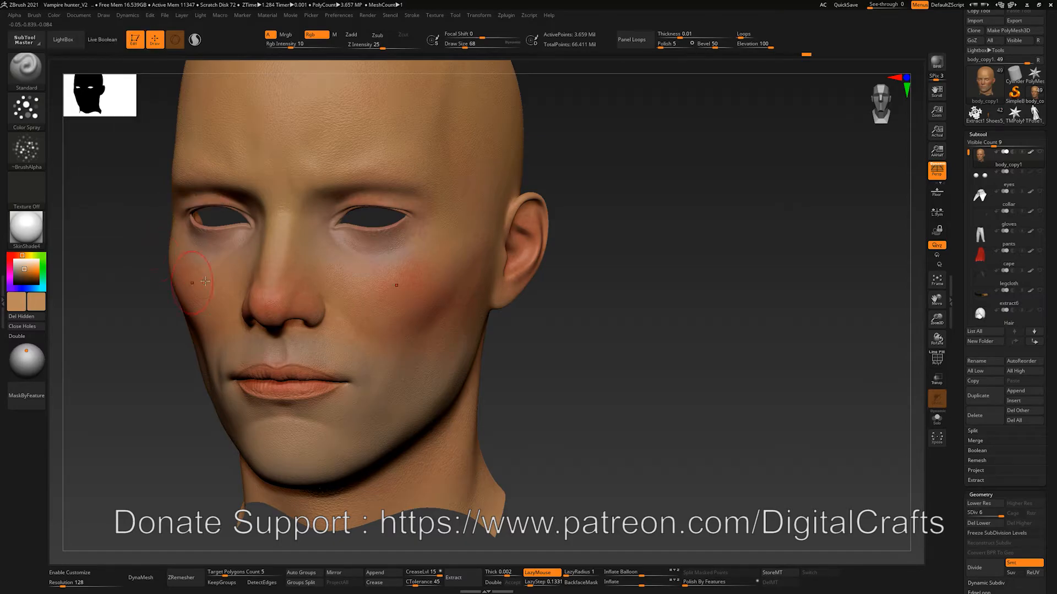
- Switch the brush alpha to Alpha 43 and change the painting color to dark reddish brown
shift+drag(632, 274, 644, 176)
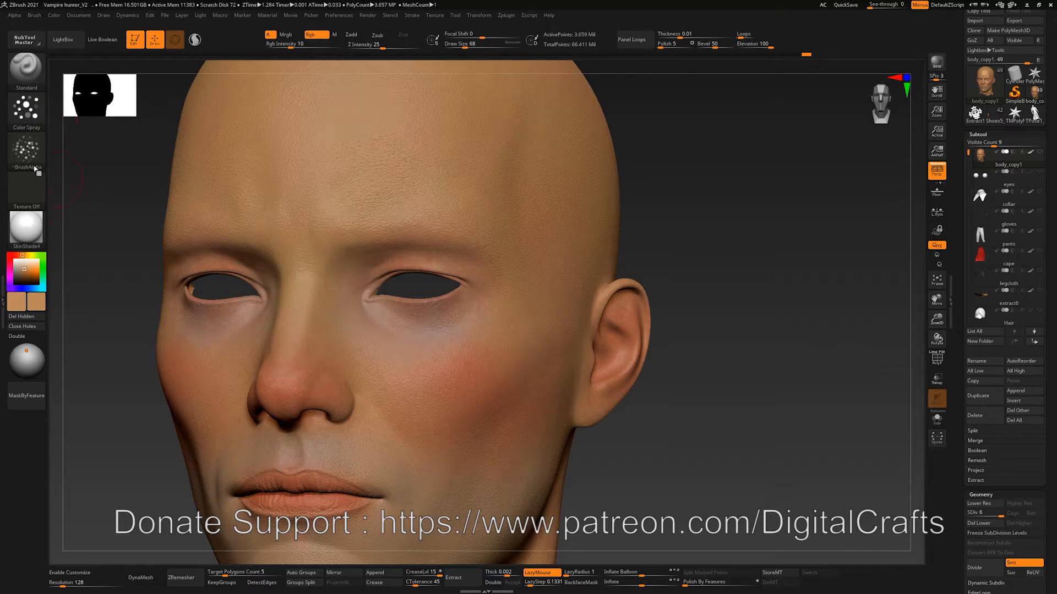
click(27, 149)
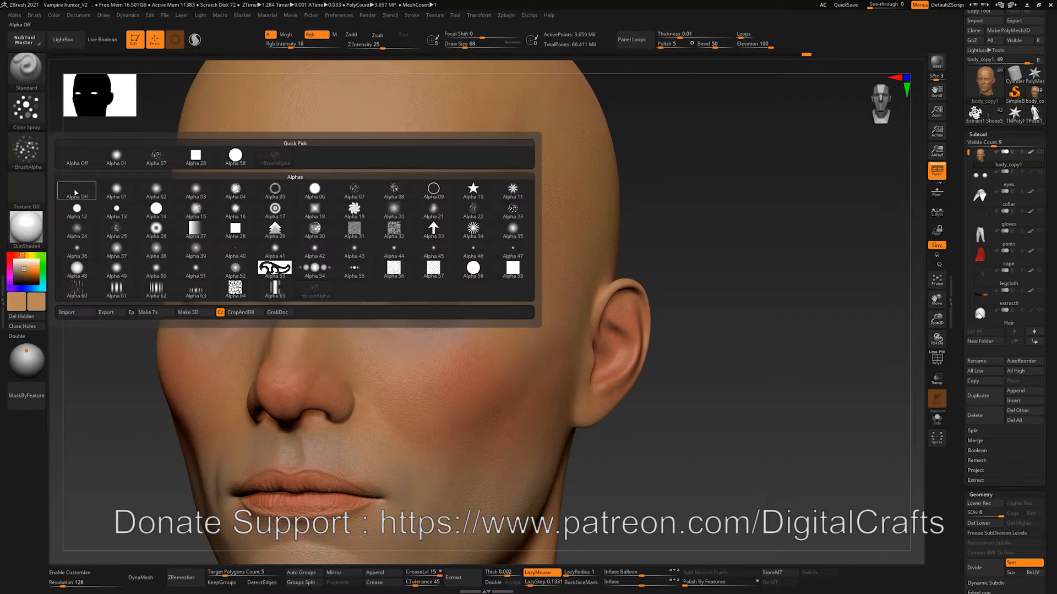
click(350, 255)
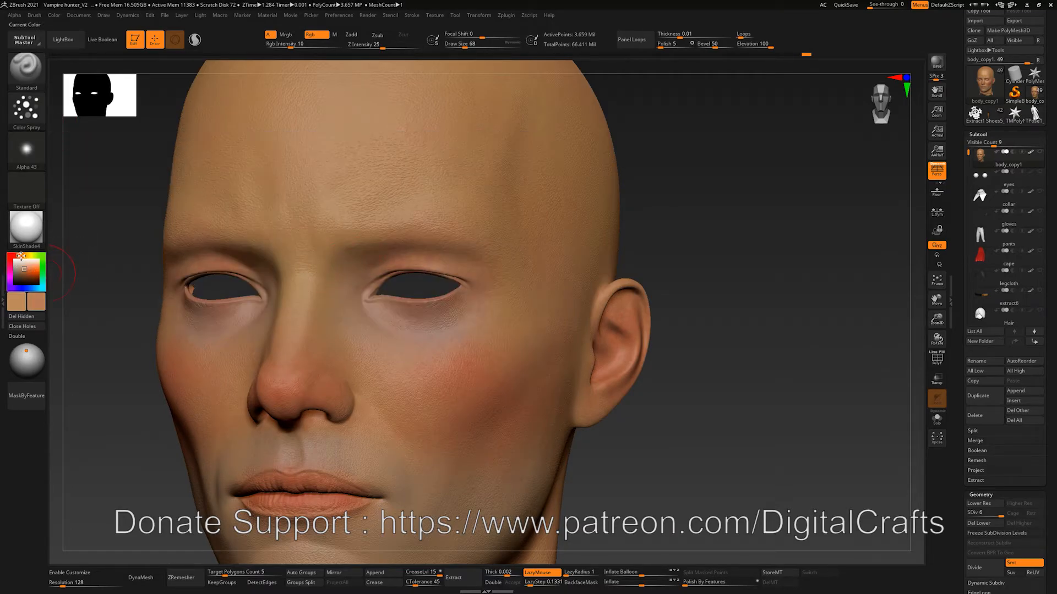
drag(21, 256, 27, 277)
- Try spraying dark reddish brown over the cheeks at draw size 56
mouse_move(677, 409)
alt+mouse_down()
mouse_move(677, 382)
mouse_move(715, 405)
alt+mouse_up()
key(s)
drag(424, 368, 407, 366)
key(s)
key(s)
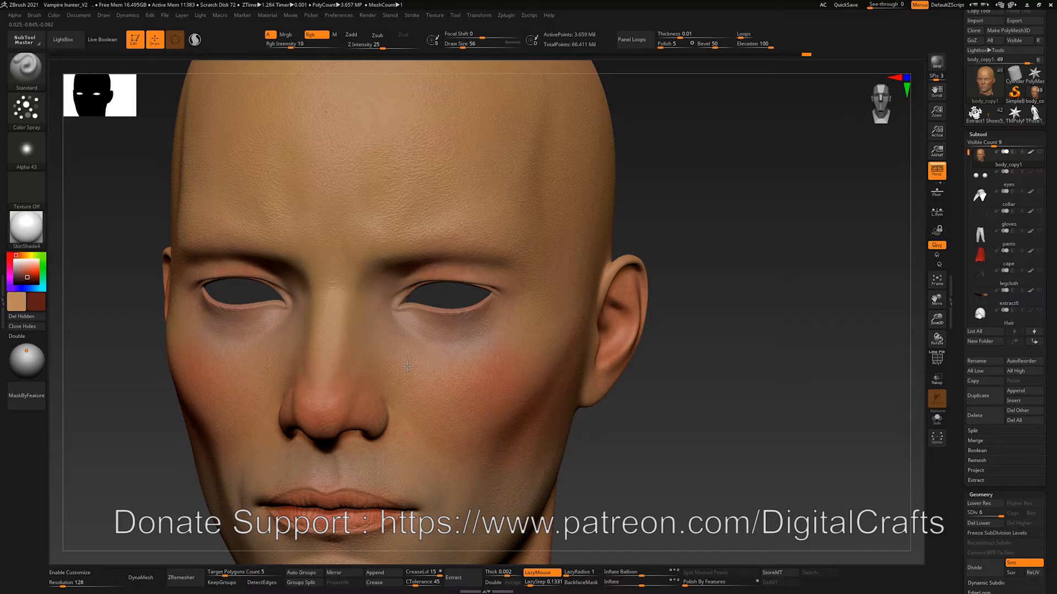
drag(625, 425, 386, 429)
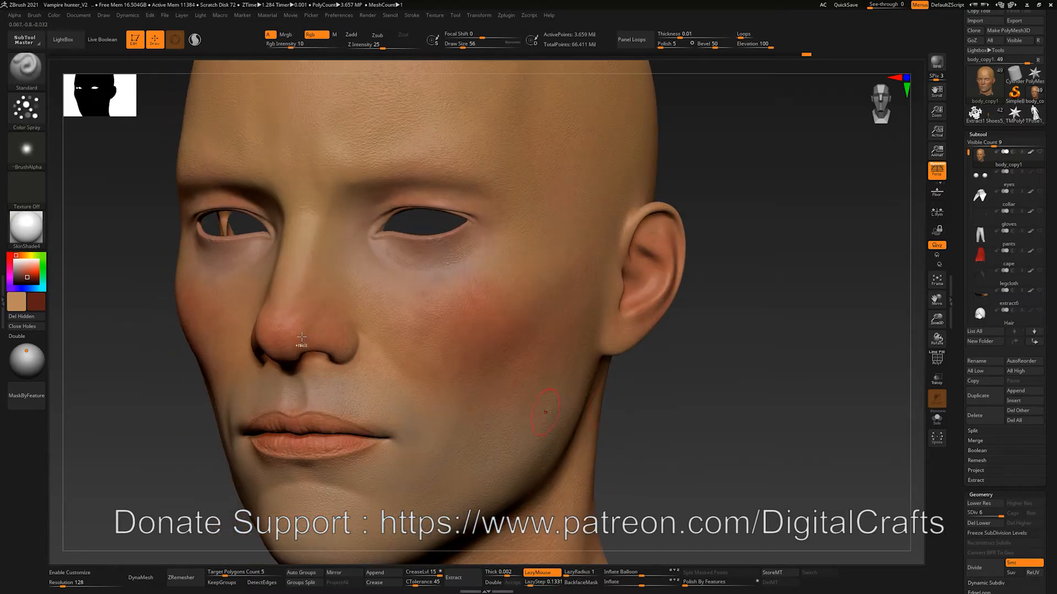
- Switch the brush alpha to Alpha 40 and undo the last trial stroke on the cheek
click(27, 150)
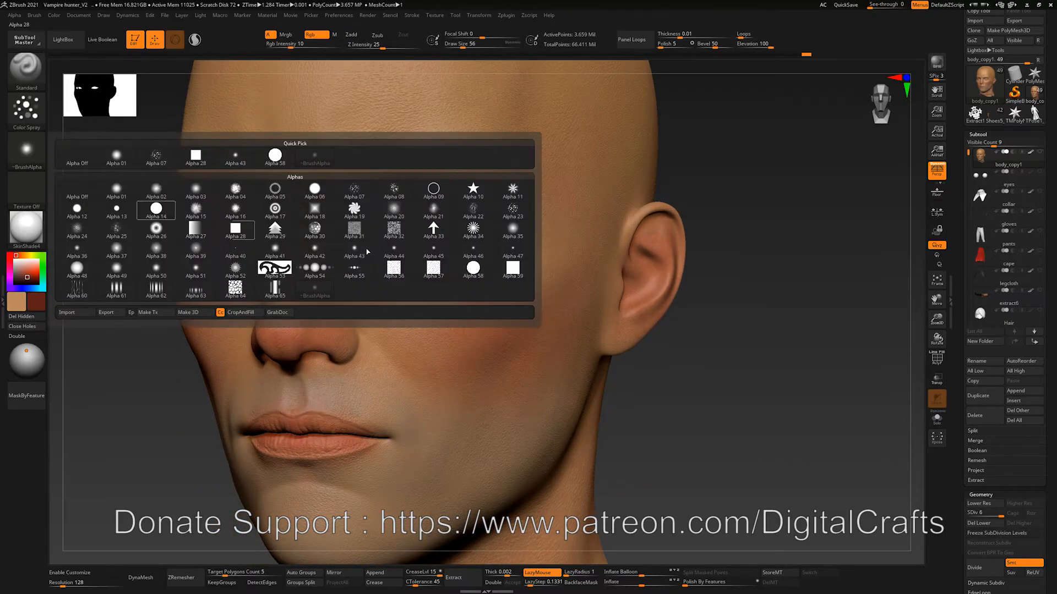
click(236, 251)
key(ctrl+z)
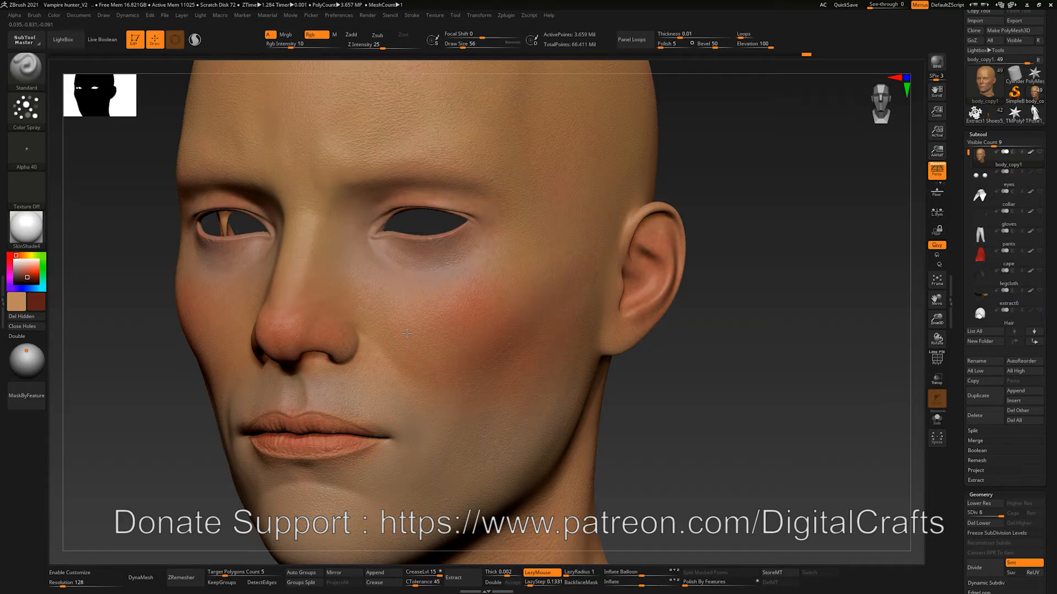
- Spray fine dark reddish-brown speckles over the cheeks at draw size 77
alt+drag(661, 416, 645, 378)
key(s)
drag(421, 281, 387, 310)
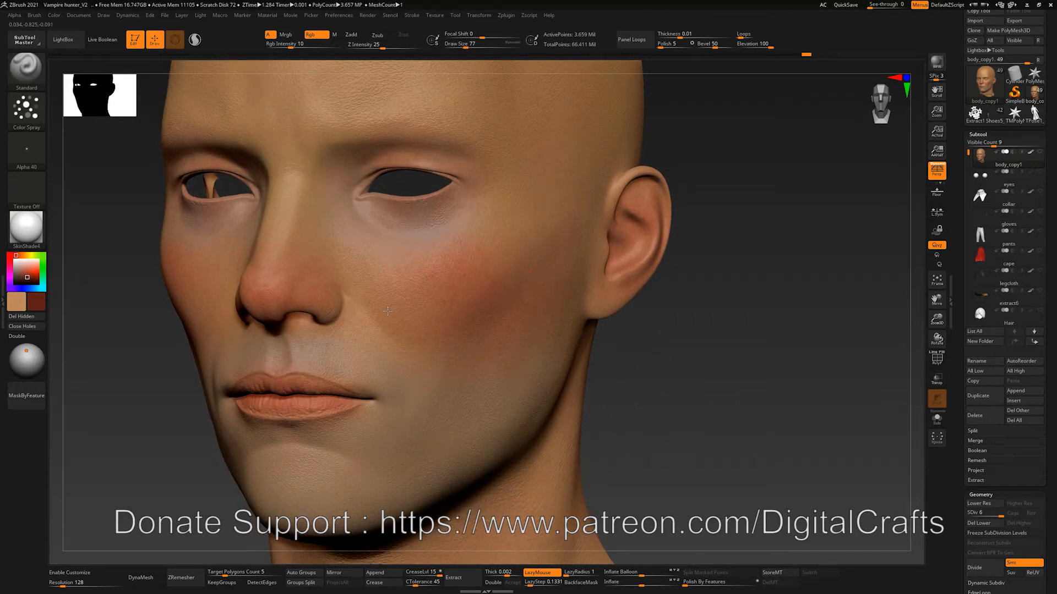
- Add dark reddish-brown speckles to the tip and sides of the nose at draw size 54
key(s)
drag(288, 278, 285, 278)
drag(300, 289, 261, 293)
drag(580, 364, 575, 336)
- Change the painting color to dark magenta and spray it around the inner eye corners at draw size 62
click(9, 267)
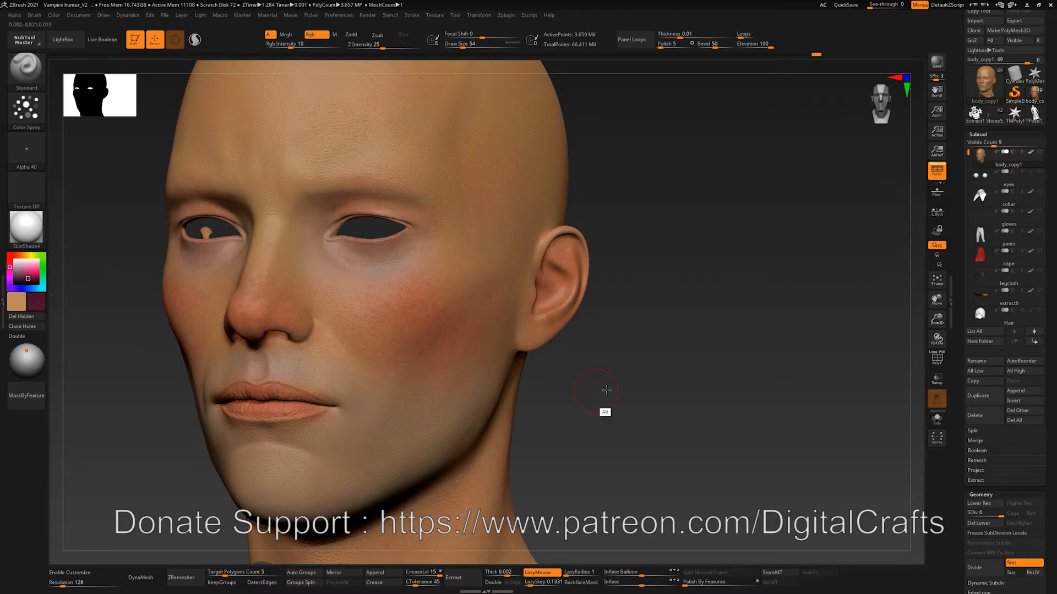
alt+drag(606, 391, 621, 393)
drag(532, 358, 573, 362)
key(s)
click(320, 211)
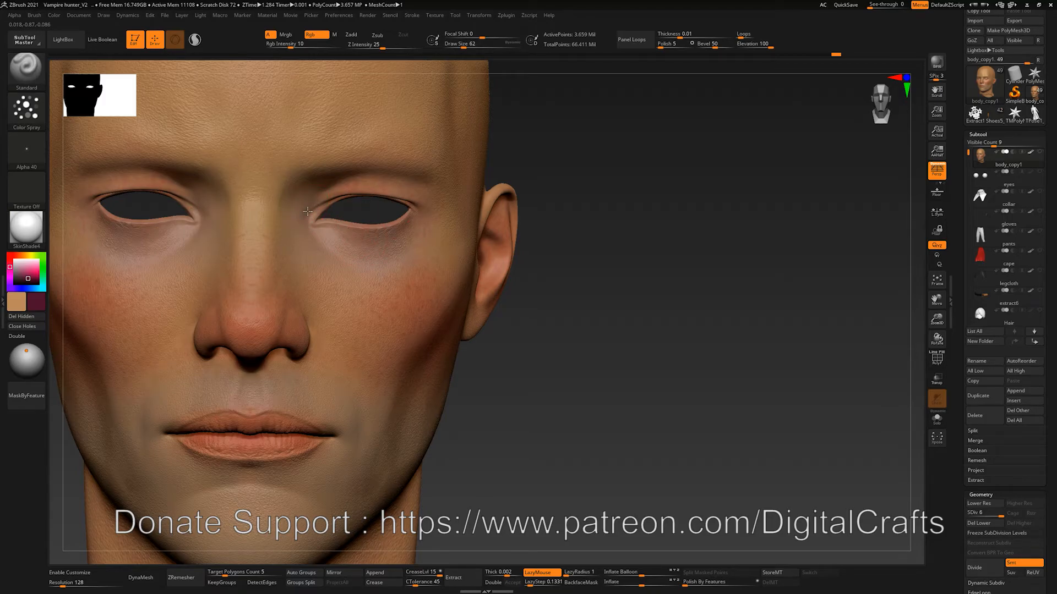
ctrl+right_drag(581, 319, 547, 275)
drag(567, 276, 547, 264)
ctrl+right_drag(547, 265, 576, 231)
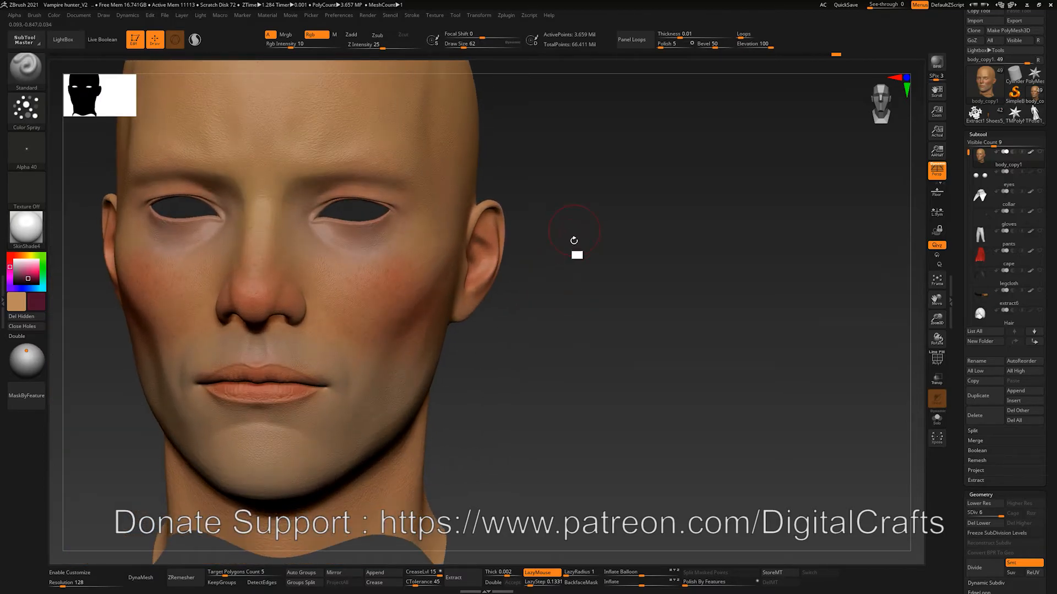
drag(576, 231, 523, 234)
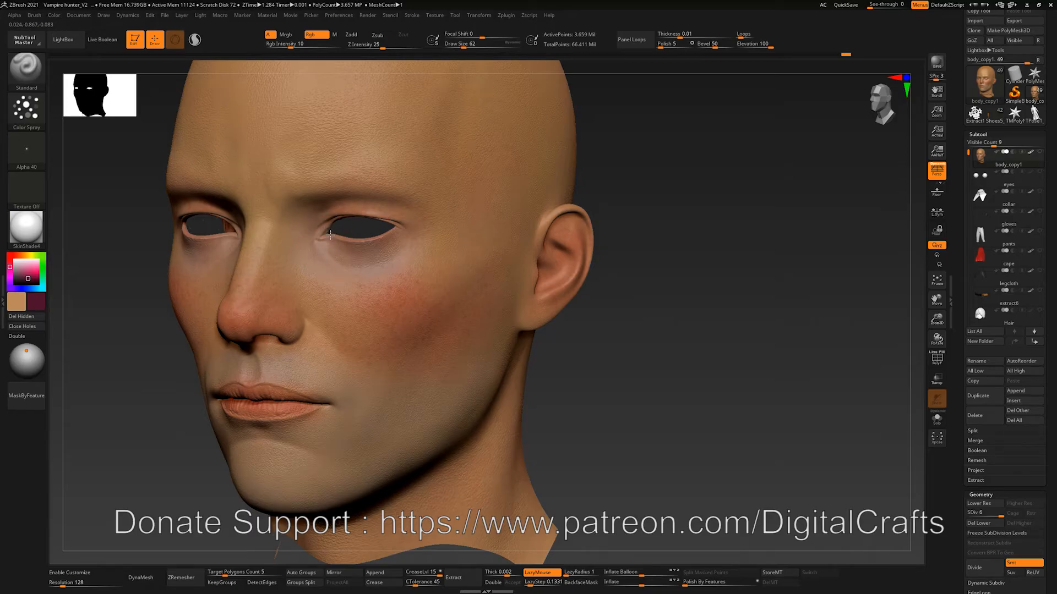
- Switch the brush alpha to Alpha 07 and spray dark magenta around the eye sockets, starting at draw size 44
click(27, 150)
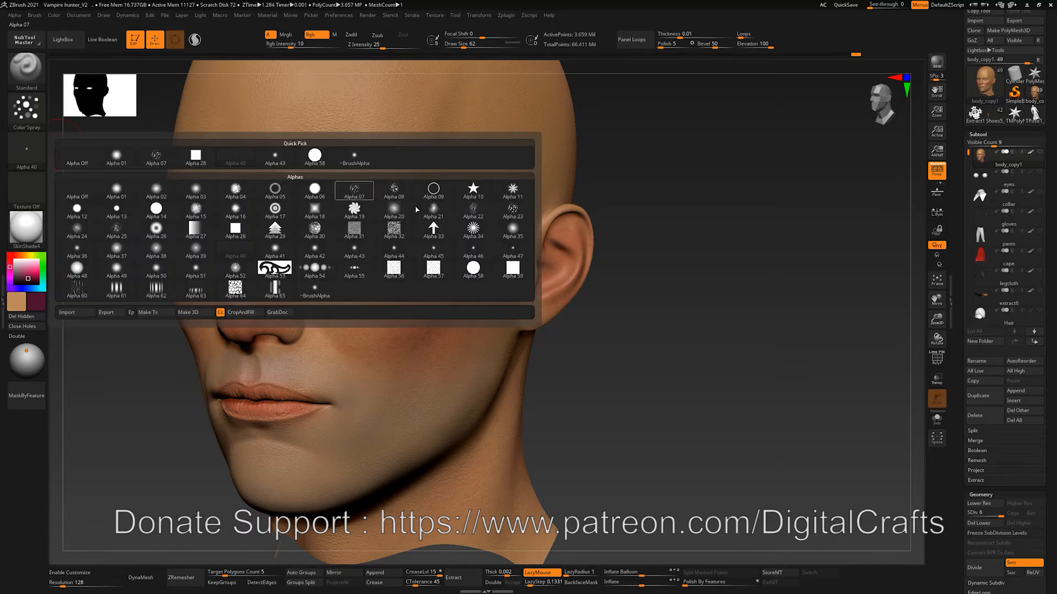
click(354, 193)
ctrl+right_drag(632, 363, 631, 407)
key(s)
drag(319, 247, 315, 247)
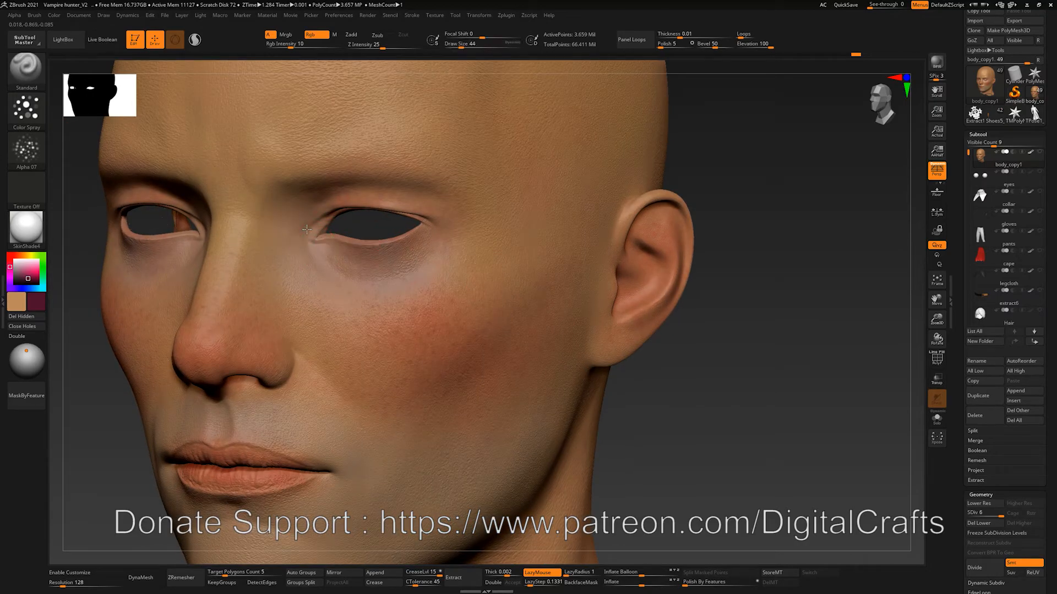
mouse_move(346, 267)
mouse_down()
mouse_move(314, 256)
mouse_move(315, 208)
mouse_move(318, 231)
mouse_move(434, 208)
mouse_move(336, 201)
mouse_up()
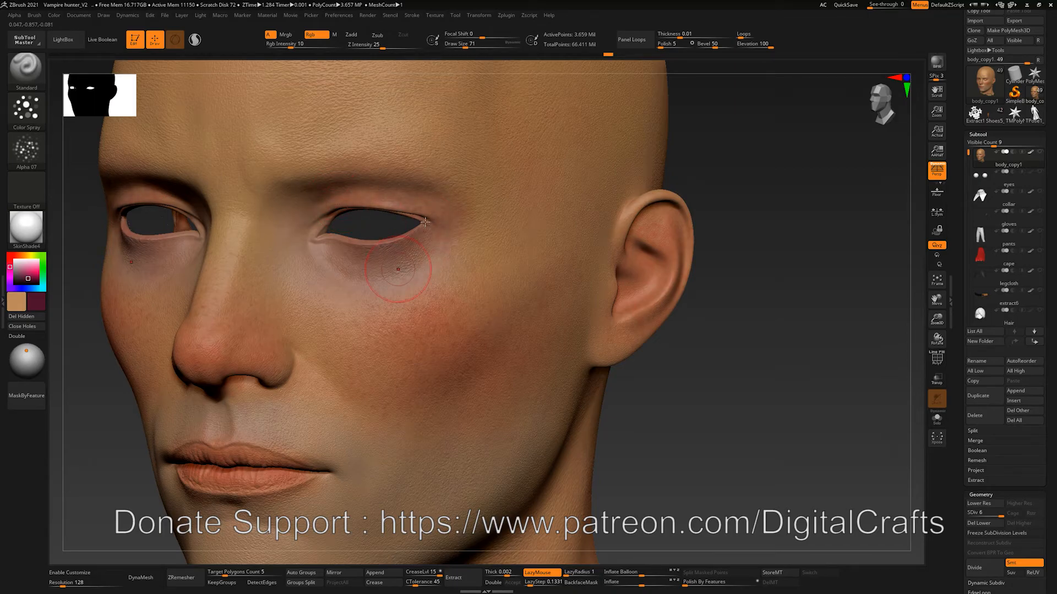
- Raise the RGB intensity to 64 and deepen the dark magenta on the eyelids and under the eyes
drag(290, 47, 331, 48)
key(s)
mouse_move(325, 198)
mouse_down()
mouse_move(433, 221)
mouse_move(342, 213)
mouse_move(332, 203)
mouse_up()
key(ctrl+z)
drag(380, 198, 393, 252)
mouse_move(330, 44)
mouse_down()
mouse_move(312, 44)
mouse_move(325, 43)
mouse_up()
drag(318, 244, 412, 232)
- Change the painting color to dark brown and set the brush's draw size to 68
drag(632, 386, 594, 341)
drag(594, 399, 572, 347)
click(20, 253)
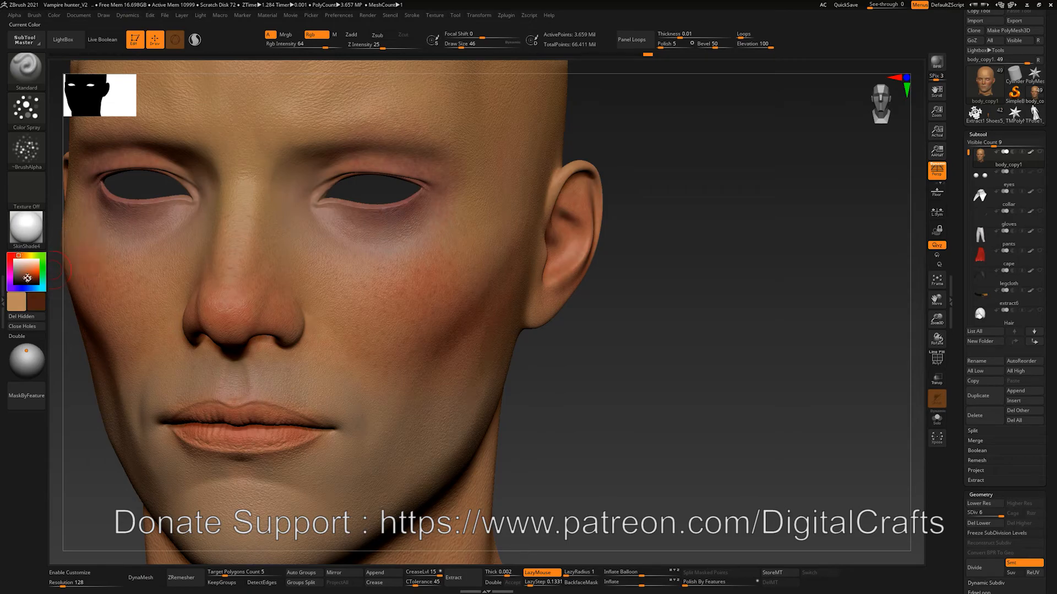
key(s)
drag(364, 168, 368, 168)
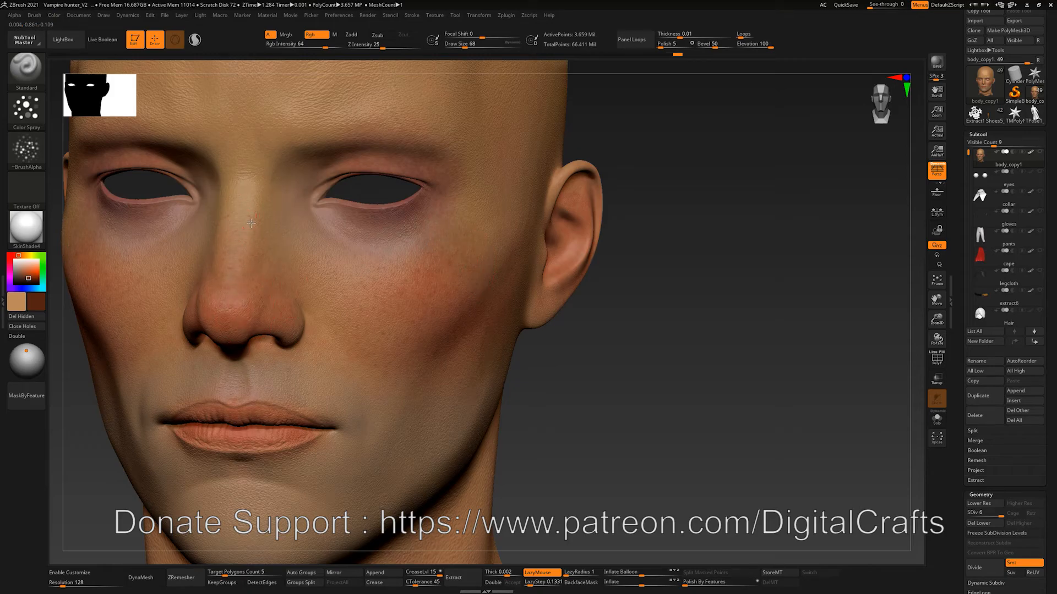
- Switch the material to Flat Color and examine the unshaded skin paint from the front and three-quarter sides of the head
mouse_move(507, 417)
mouse_down()
mouse_move(526, 373)
mouse_move(314, 258)
mouse_up()
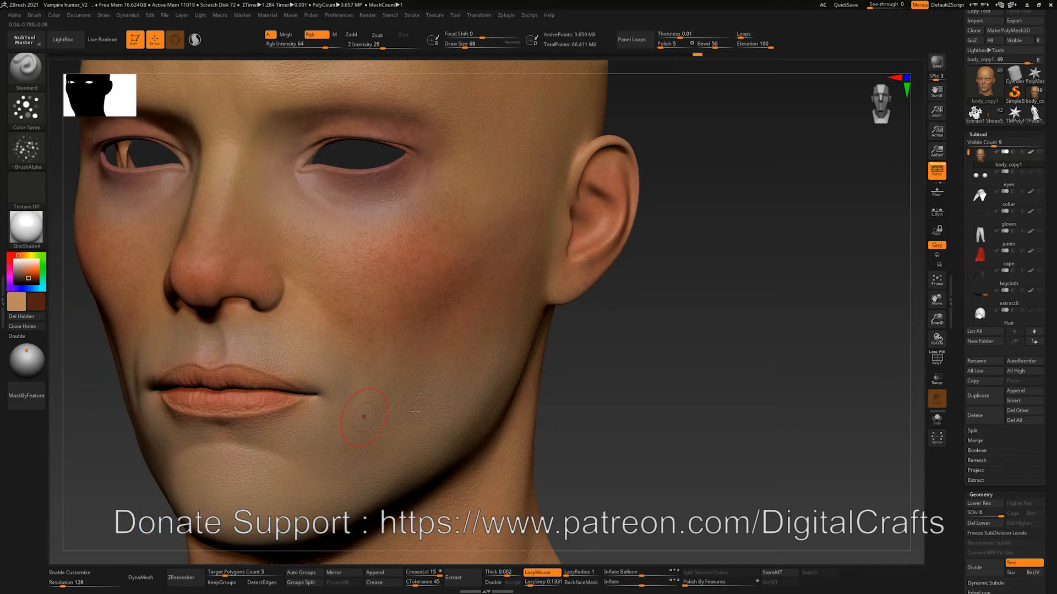
mouse_move(610, 369)
mouse_down()
mouse_move(587, 312)
mouse_move(547, 275)
mouse_move(563, 308)
mouse_move(570, 299)
mouse_move(389, 337)
mouse_up()
mouse_move(603, 186)
mouse_down()
mouse_move(589, 165)
mouse_move(625, 163)
mouse_move(606, 162)
mouse_move(616, 181)
mouse_up()
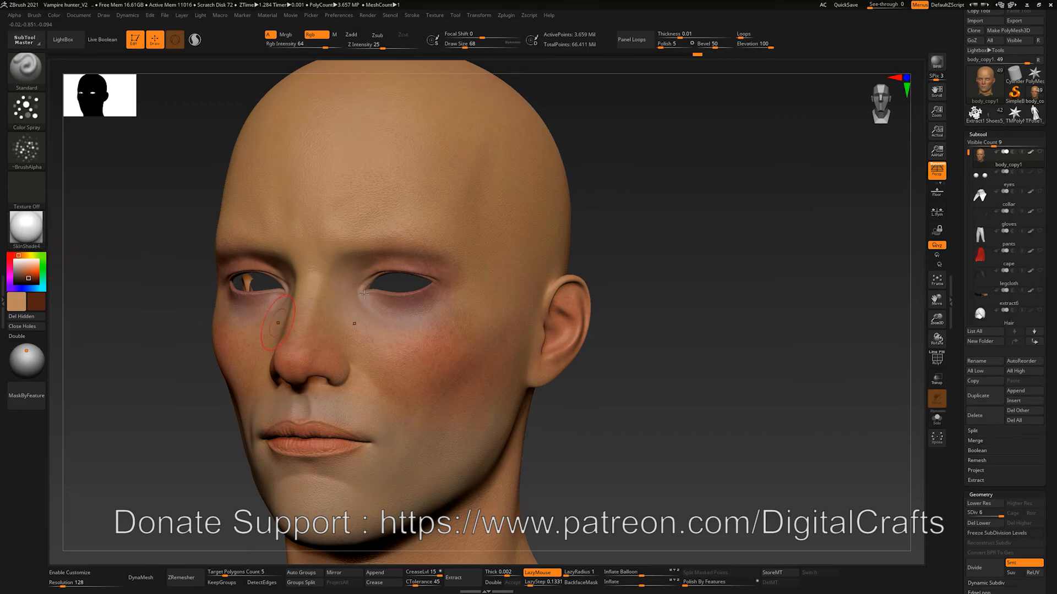
drag(648, 299, 570, 256)
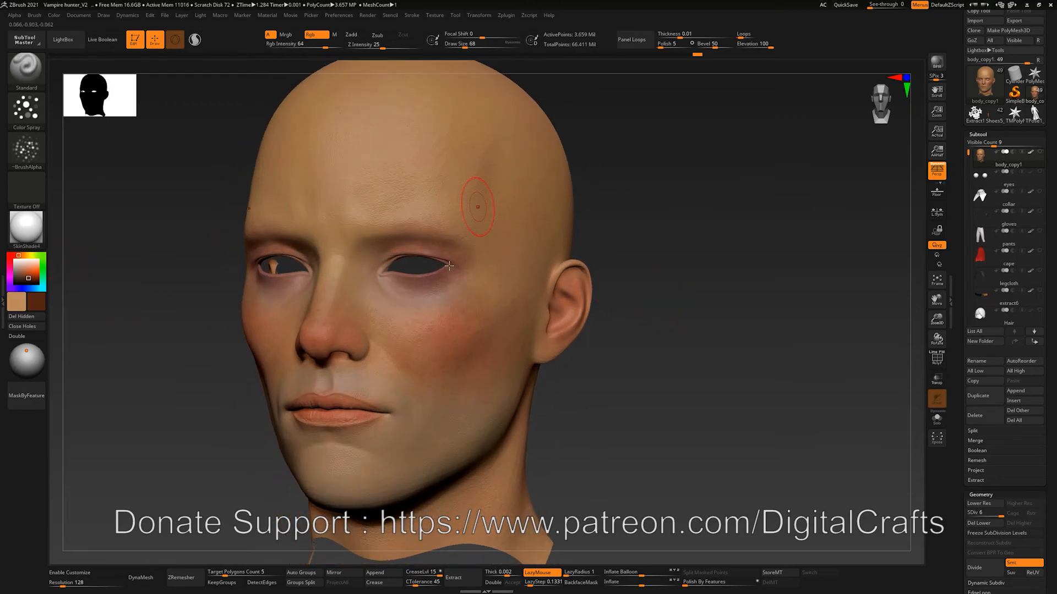
click(32, 228)
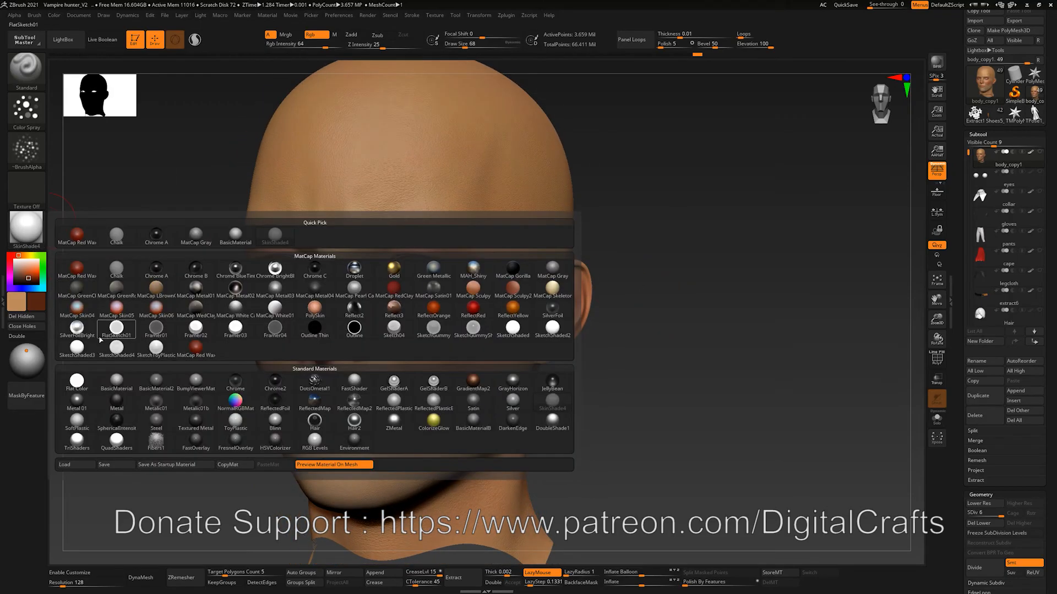
click(77, 381)
drag(113, 378, 134, 380)
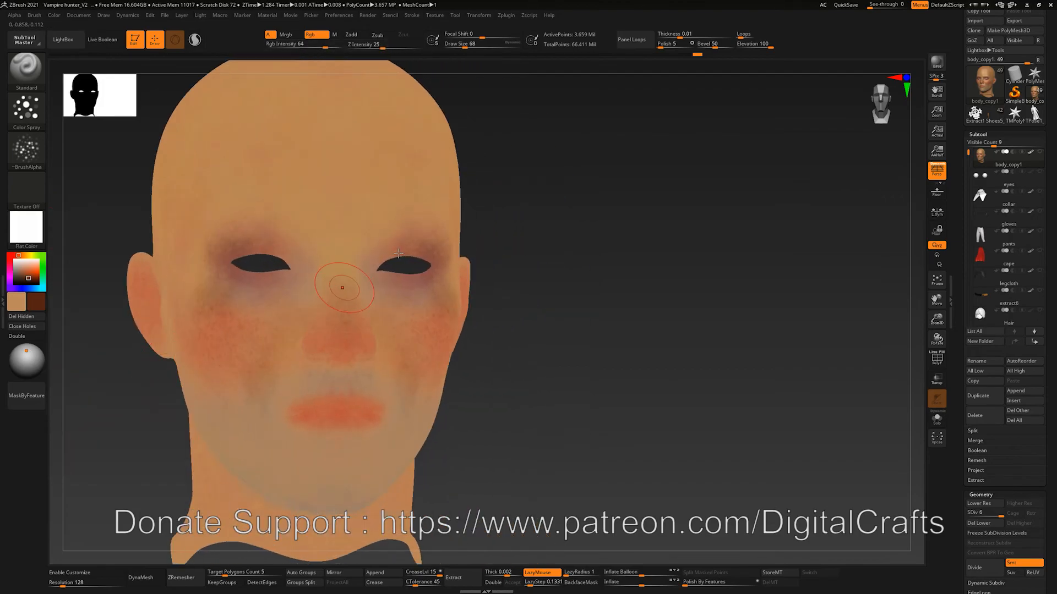
drag(582, 170, 653, 140)
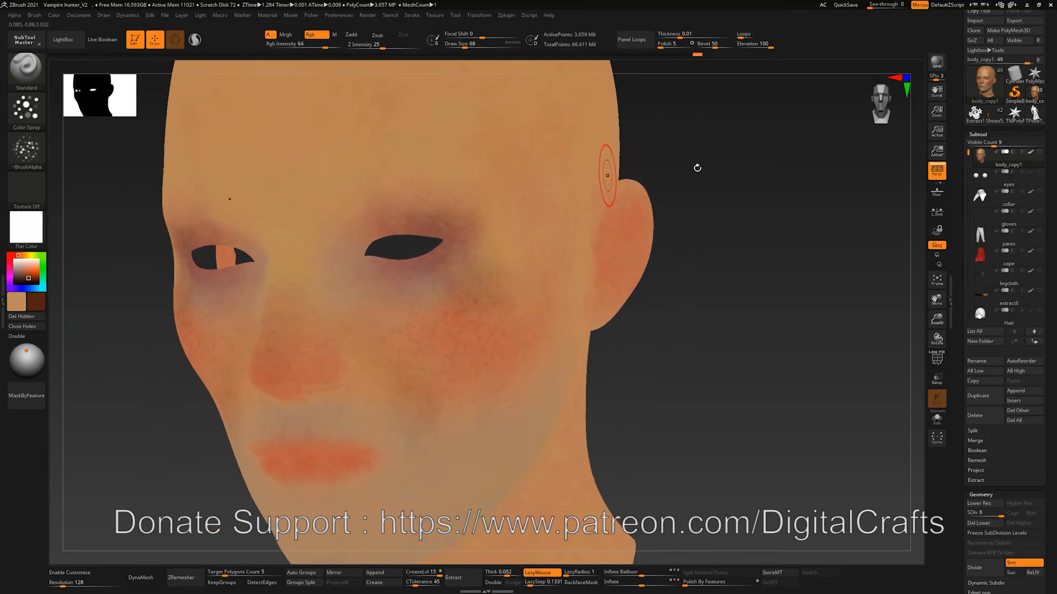
drag(688, 160, 674, 148)
- Preview the painted head with BasicMaterial, compare the shading, and return to the SkinShade4 material
click(26, 226)
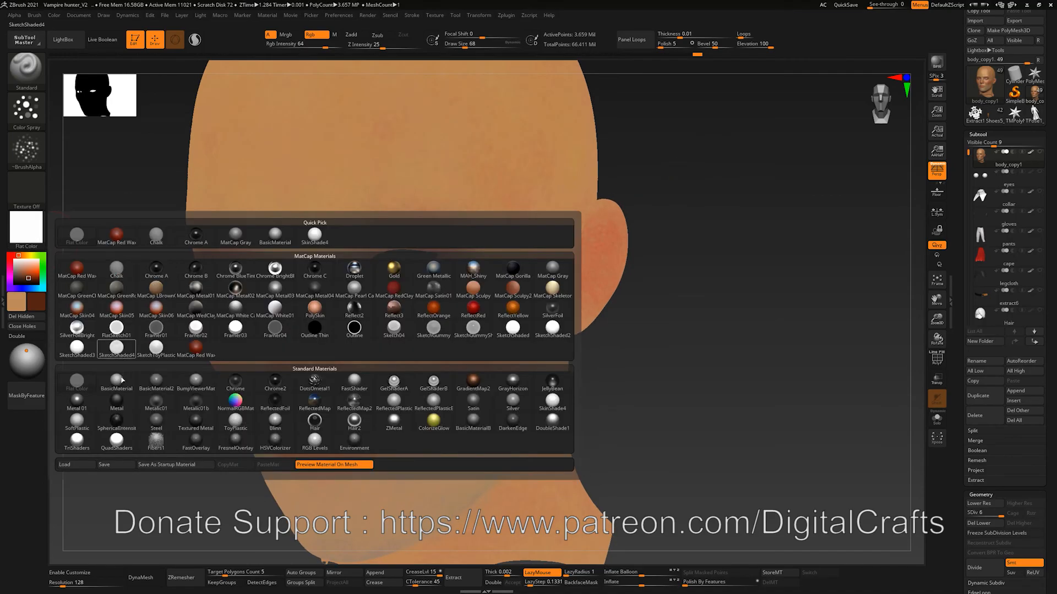
click(124, 382)
click(26, 227)
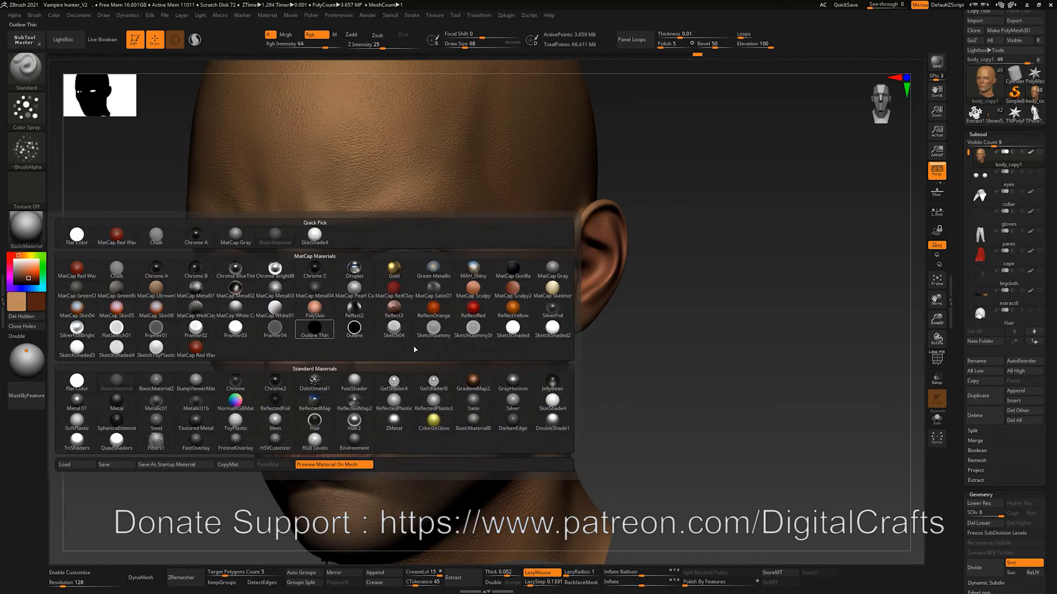
mouse_move(633, 352)
mouse_down()
mouse_move(665, 346)
mouse_move(633, 318)
mouse_move(662, 321)
mouse_move(693, 351)
mouse_move(613, 357)
mouse_up()
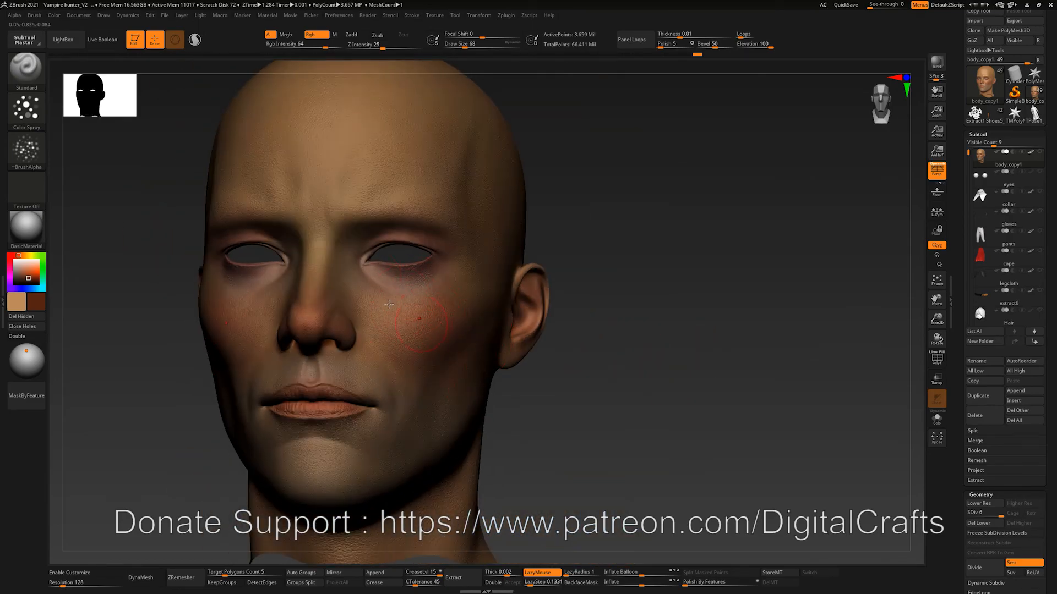
click(26, 233)
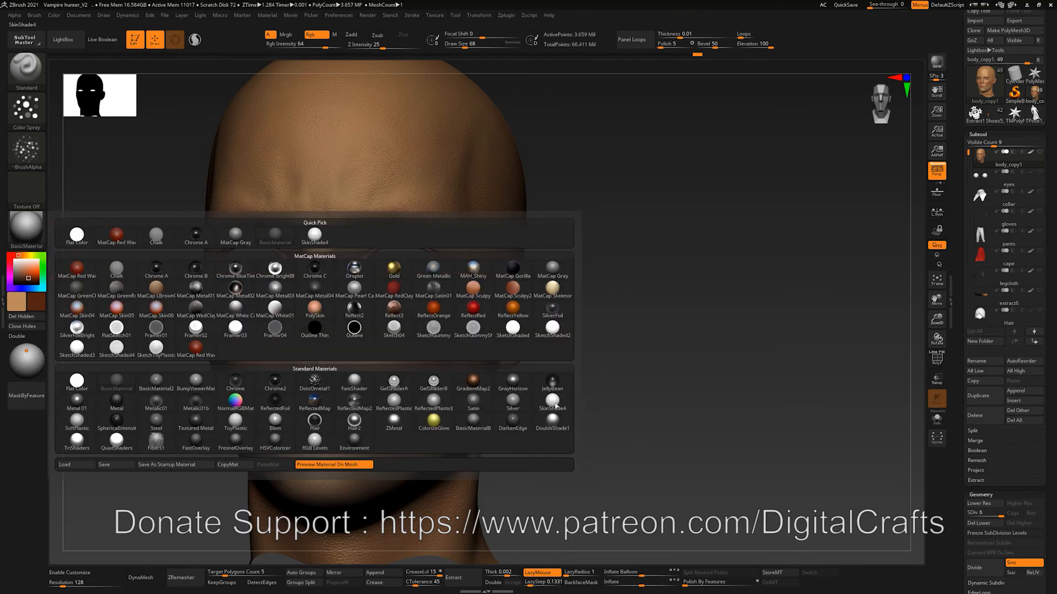
click(555, 404)
drag(608, 361, 682, 319)
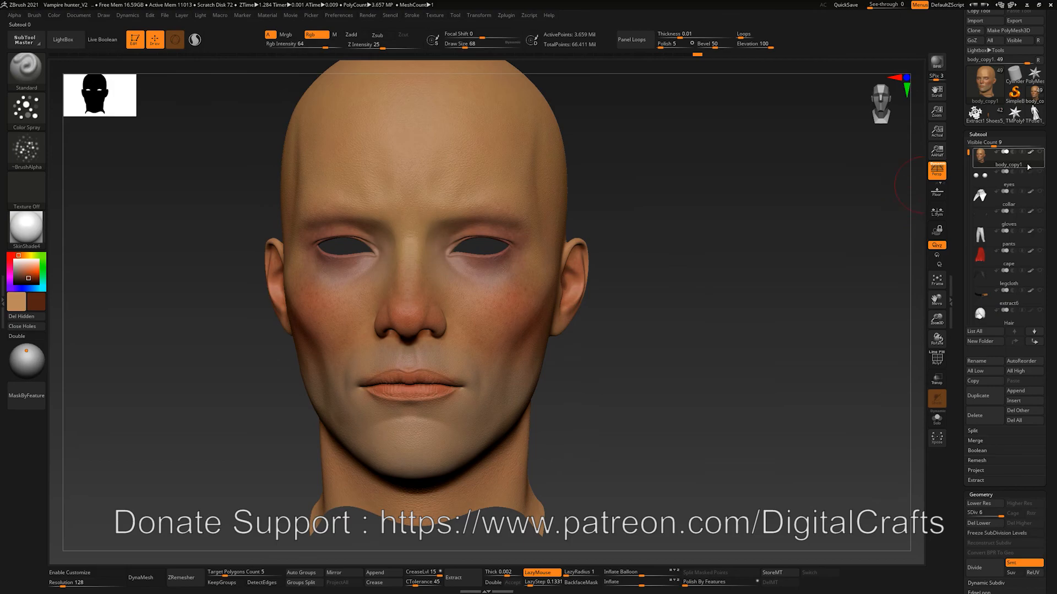
- Show all the character's subtools around the head and change the current color to white
shift+click(1039, 152)
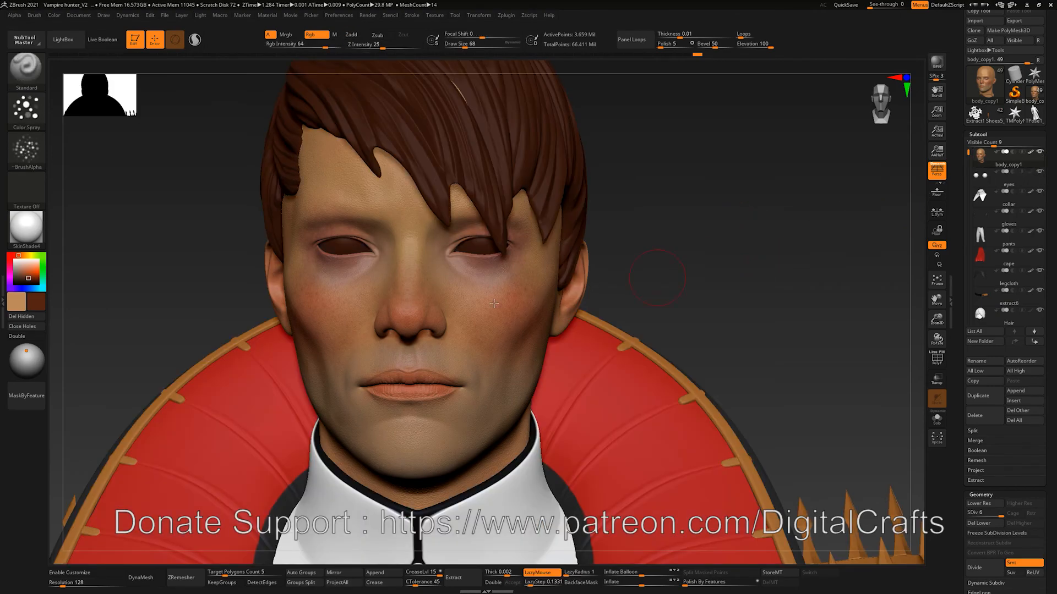
drag(23, 271, 14, 259)
alt+drag(651, 282, 655, 240)
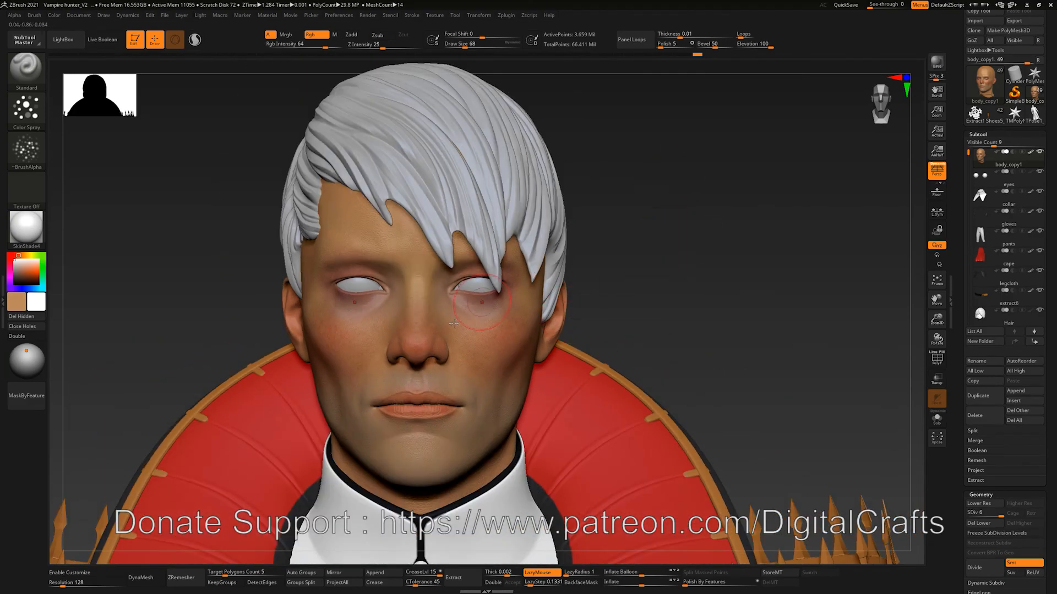